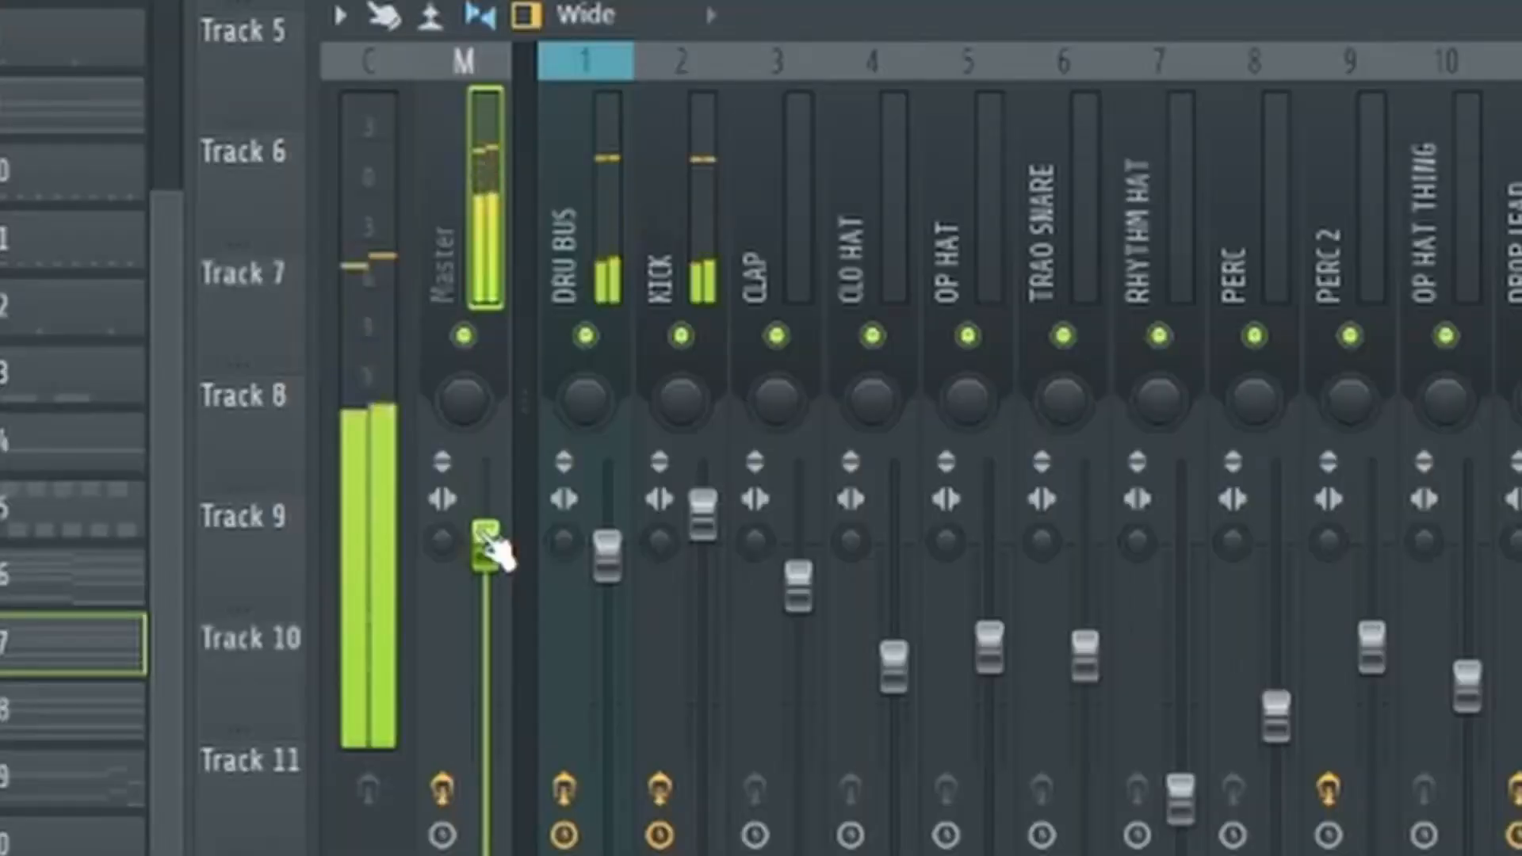
Step: Lower the Master track's volume fader in the mix project to leave headroom
{"action": "left_click_drag", "start_coordinate": [241, 404], "coordinate": [241, 417]}
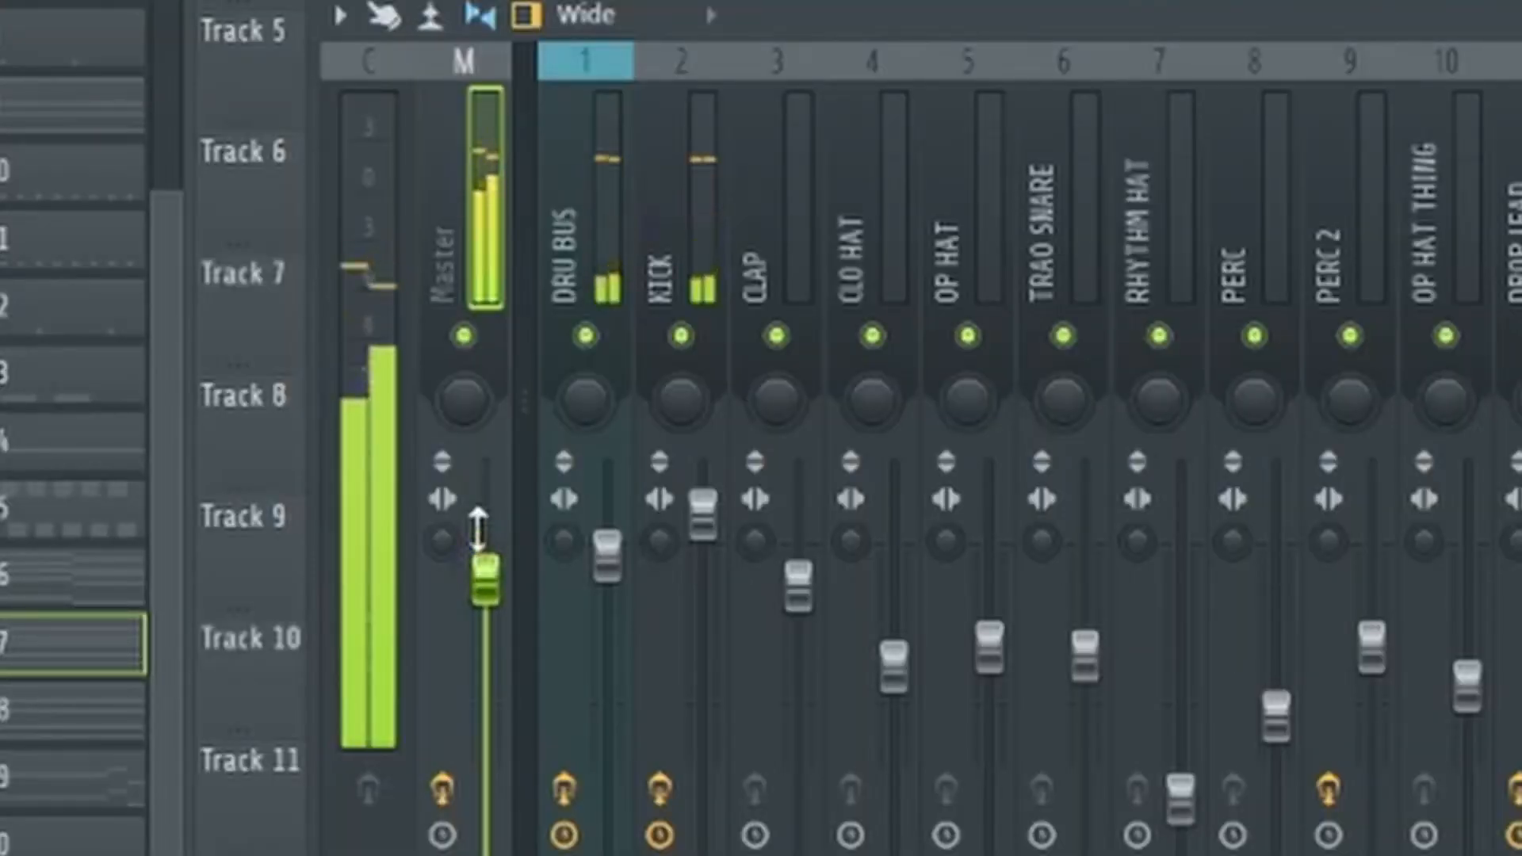
{"action": "left_click_drag", "start_coordinate": [478, 529], "coordinate": [478, 545]}
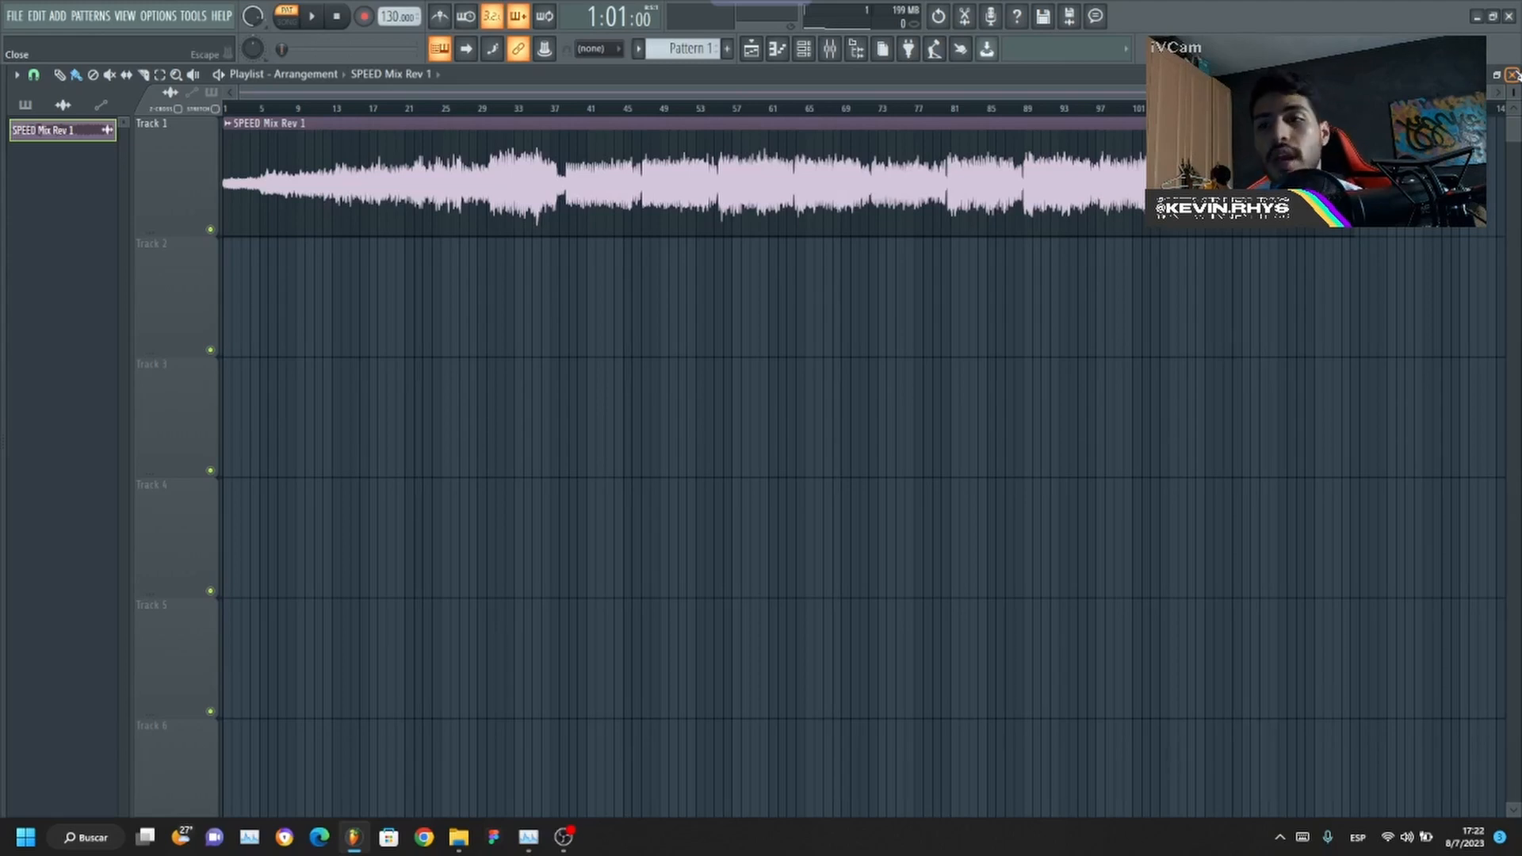
Step: Open the mixer and fine-tune the Finalizer equalizer's Presence, Bite and Body bands, listening to the song on the Master track
{"action": "left_click", "coordinate": [830, 49]}
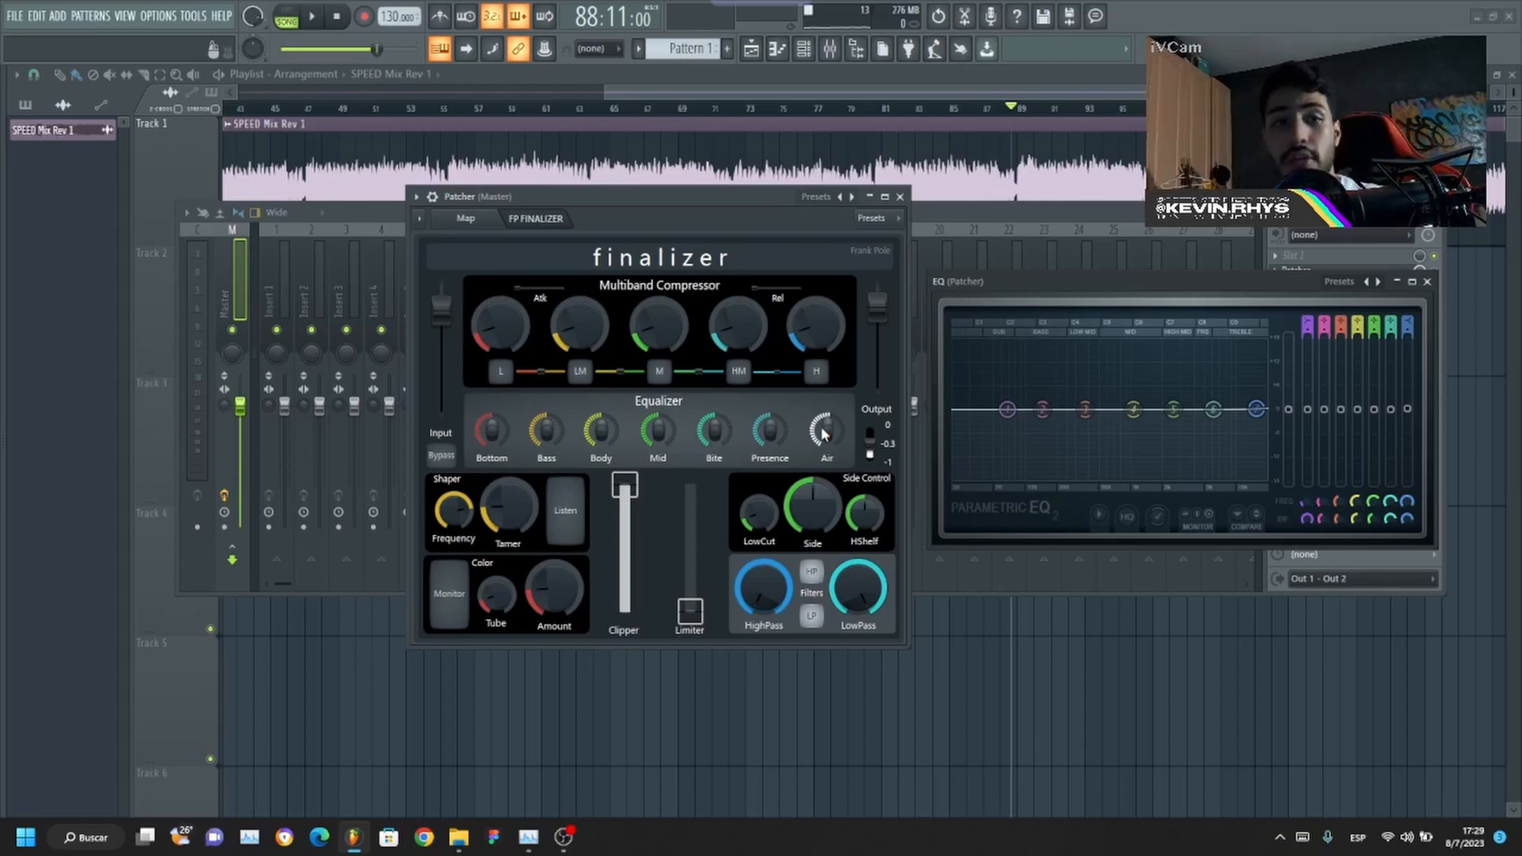
{"action": "key", "text": "space"}
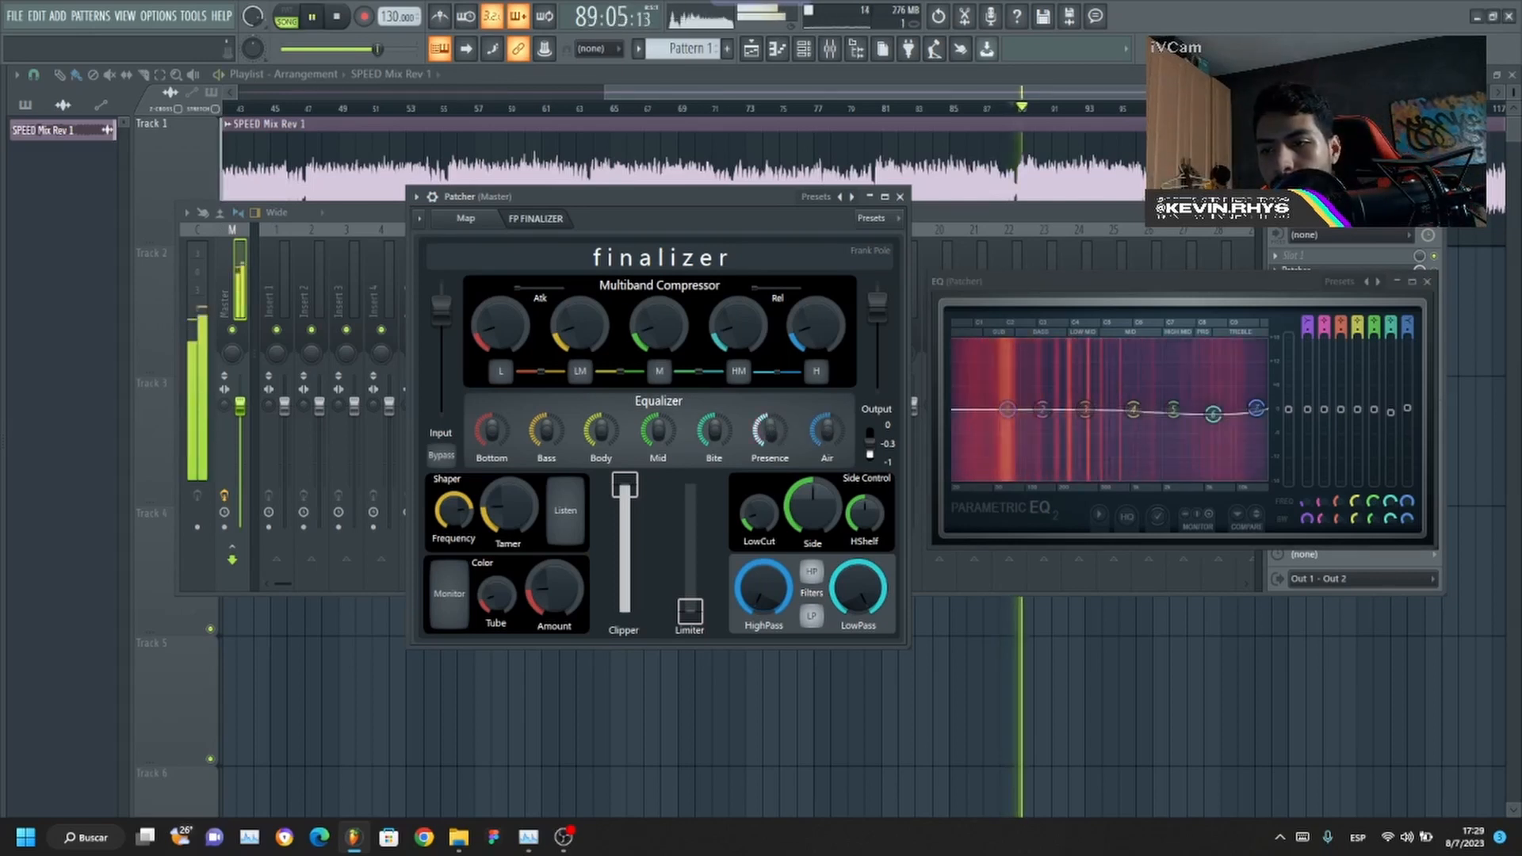
{"action": "mouse_move", "coordinate": [768, 428]}
{"action": "left_mouse_down"}
{"action": "mouse_move", "coordinate": [768, 409]}
{"action": "mouse_move", "coordinate": [767, 434]}
{"action": "left_mouse_up"}
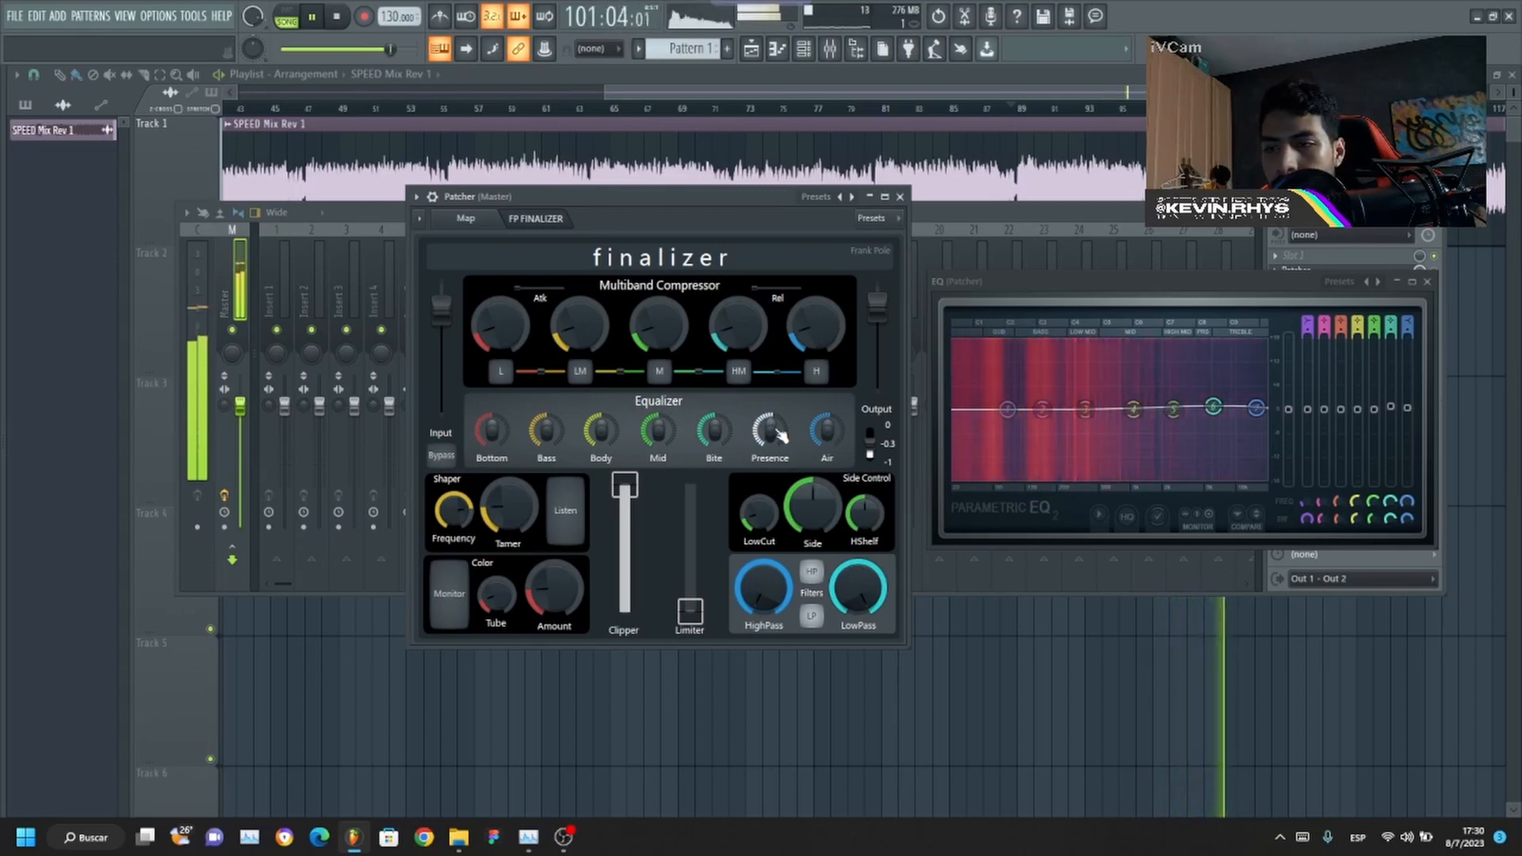
{"action": "mouse_move", "coordinate": [716, 432]}
{"action": "left_mouse_down"}
{"action": "mouse_move", "coordinate": [715, 400]}
{"action": "mouse_move", "coordinate": [716, 460]}
{"action": "mouse_move", "coordinate": [716, 432]}
{"action": "left_mouse_up"}
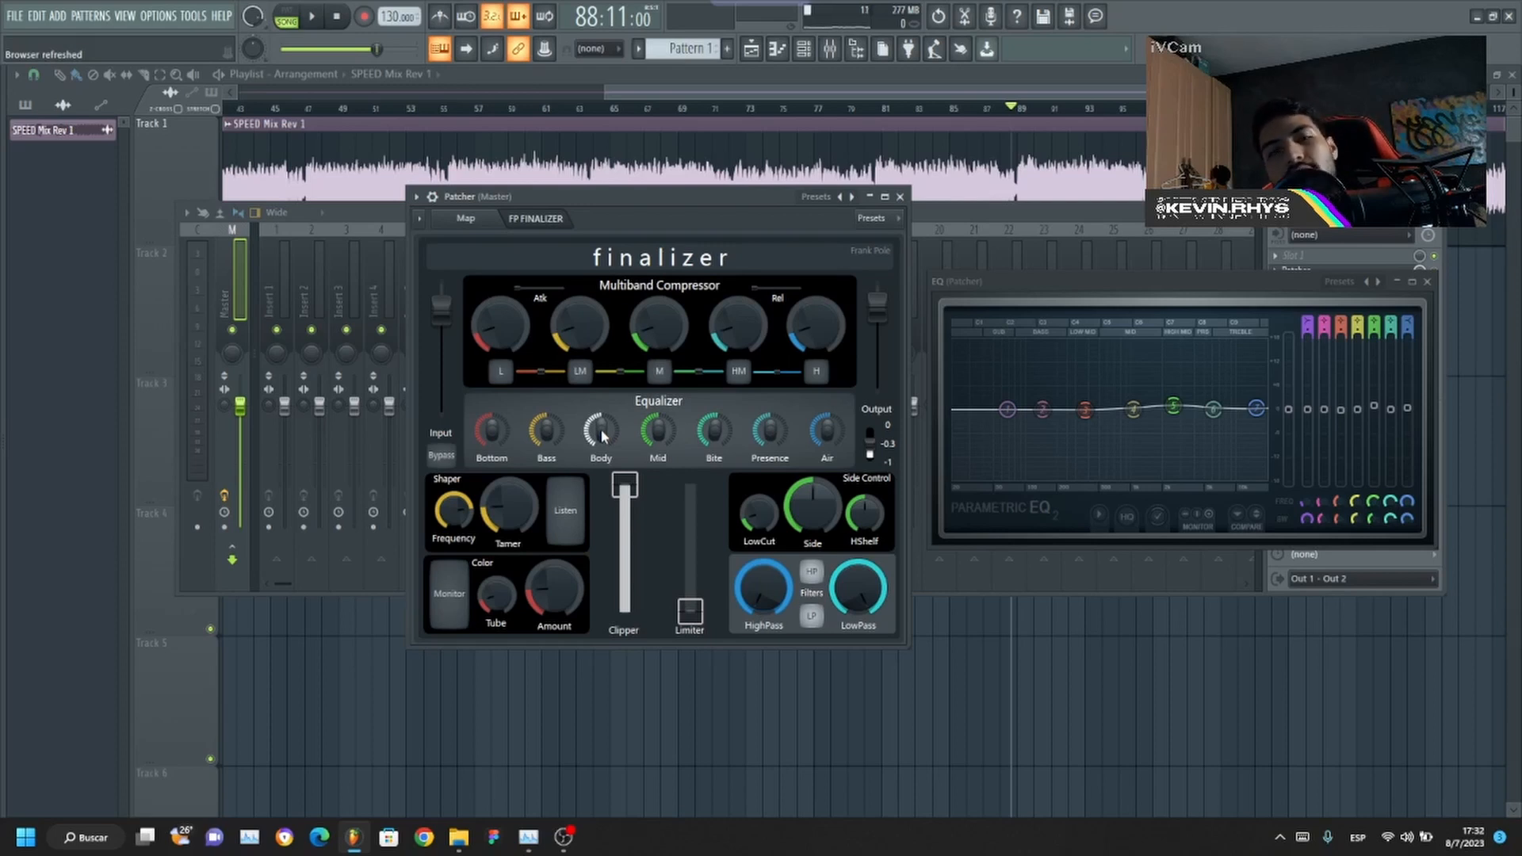
{"action": "mouse_move", "coordinate": [601, 434]}
{"action": "left_mouse_down"}
{"action": "mouse_move", "coordinate": [601, 378]}
{"action": "mouse_move", "coordinate": [601, 446]}
{"action": "left_mouse_up"}
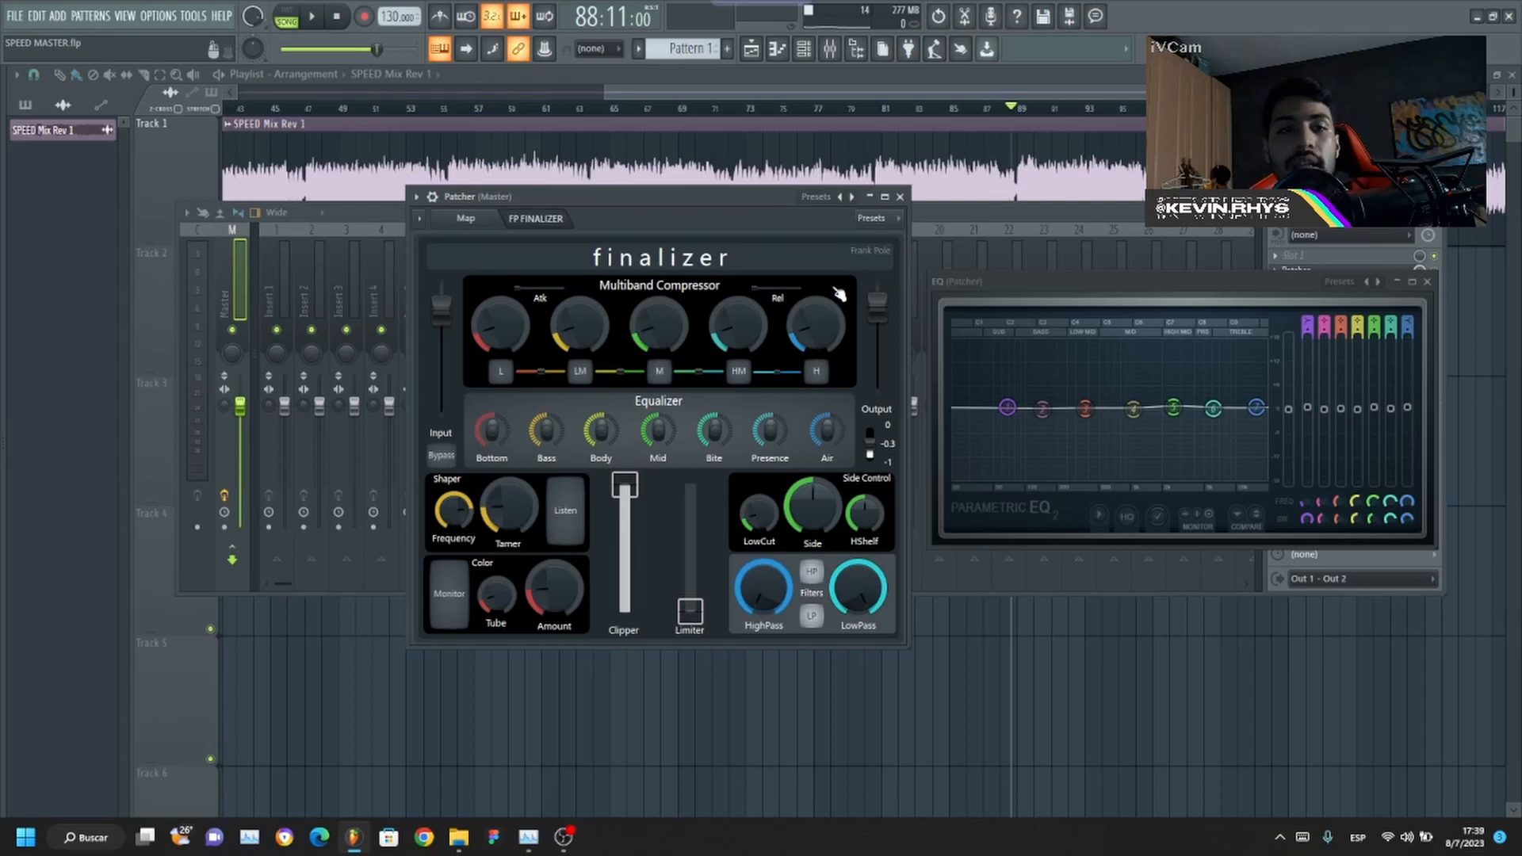
Step: Load Maximus into the Master track's fourth effect slot and view its Low, Mid, High and Master bands
{"action": "left_click", "coordinate": [1275, 300]}
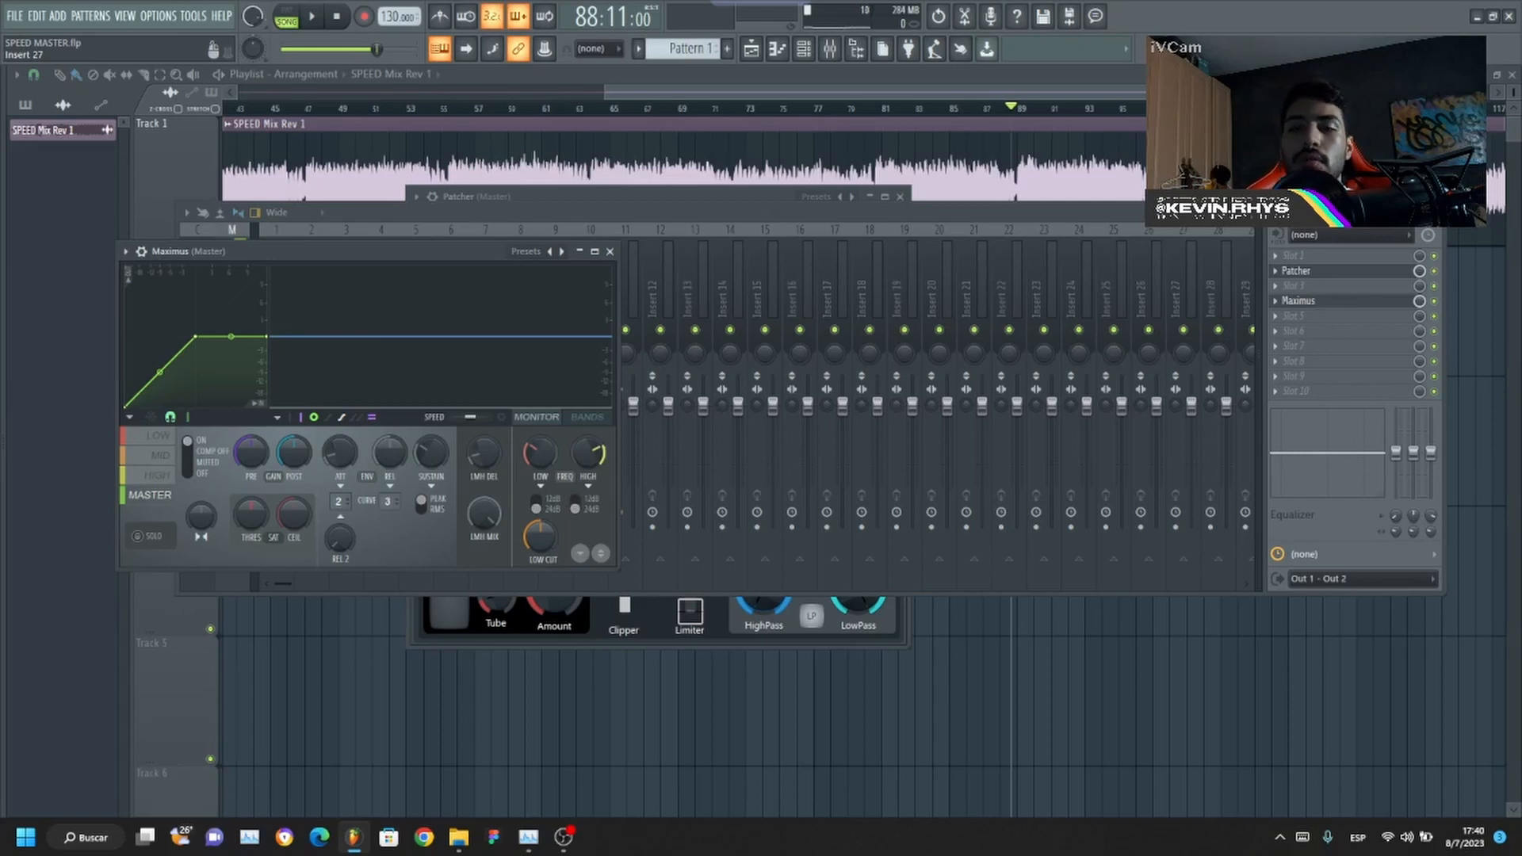
{"action": "left_click", "coordinate": [163, 438]}
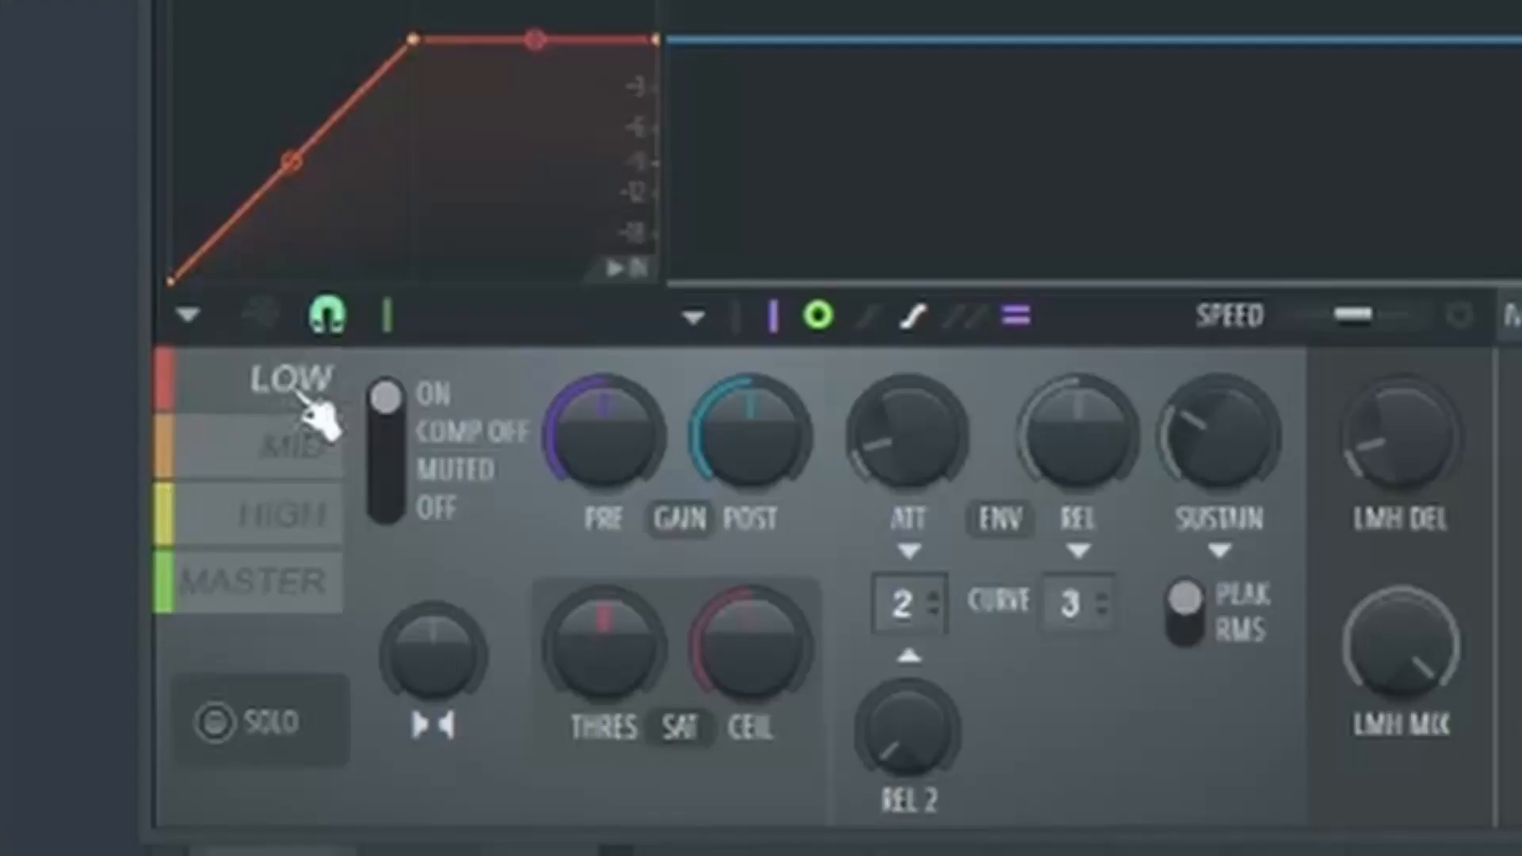
{"action": "left_click", "coordinate": [301, 460]}
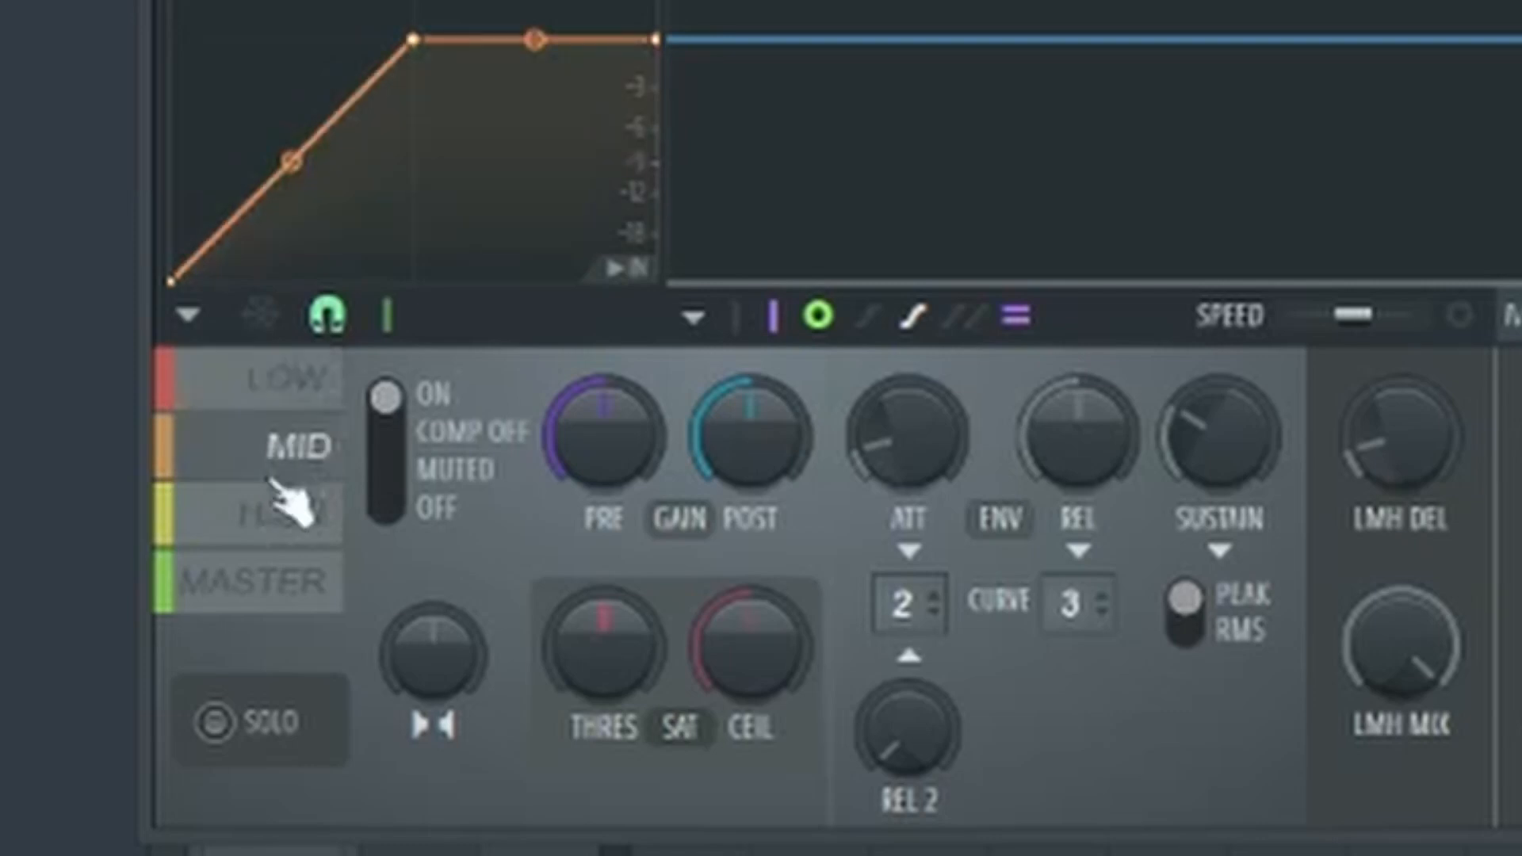
{"action": "left_click", "coordinate": [269, 524]}
{"action": "left_click", "coordinate": [317, 467]}
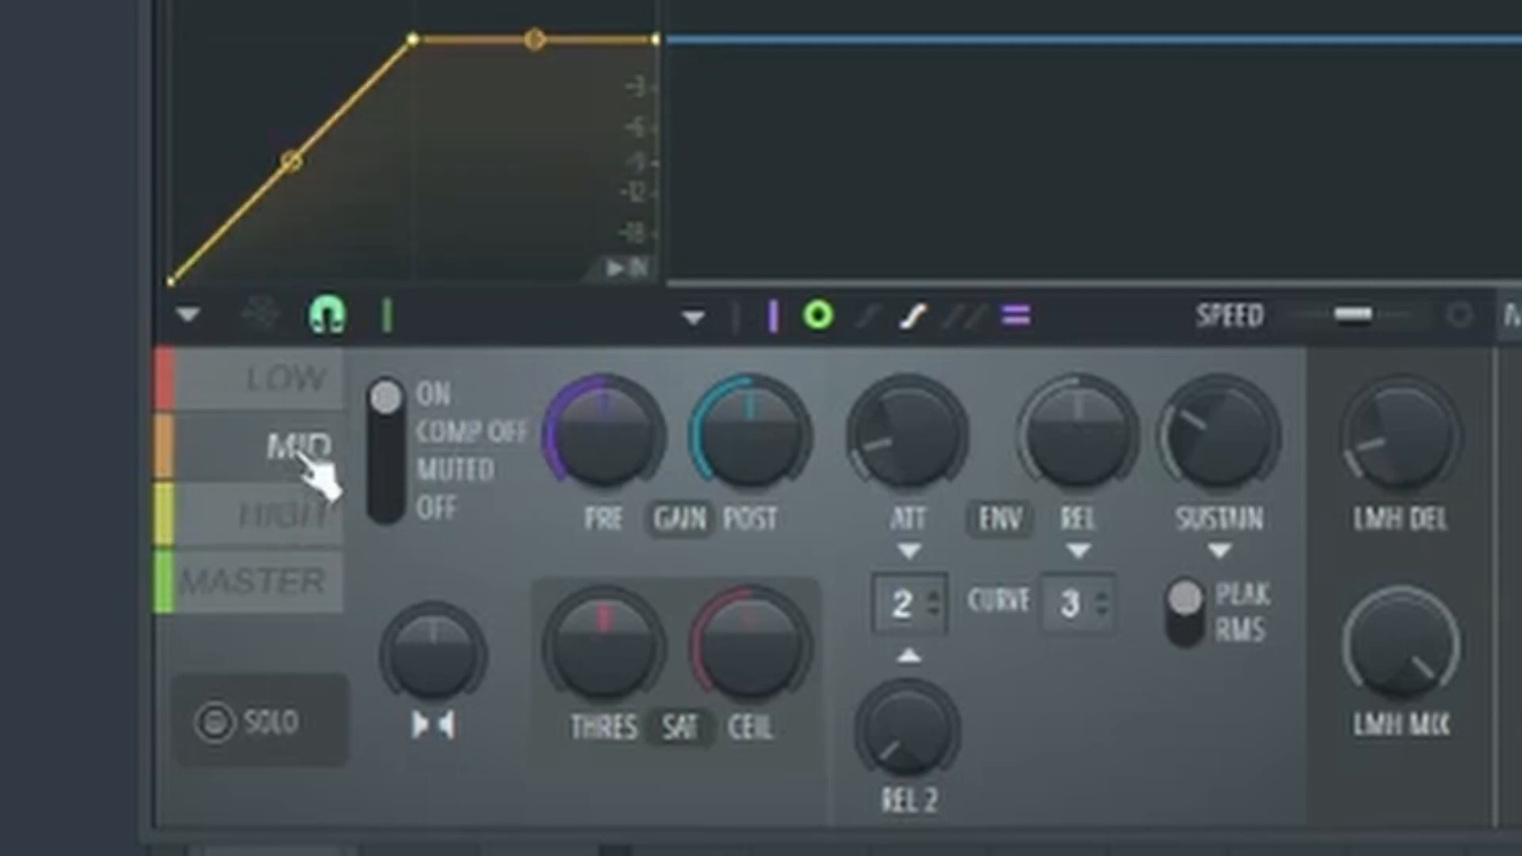
{"action": "left_click", "coordinate": [281, 514]}
{"action": "left_click", "coordinate": [285, 582]}
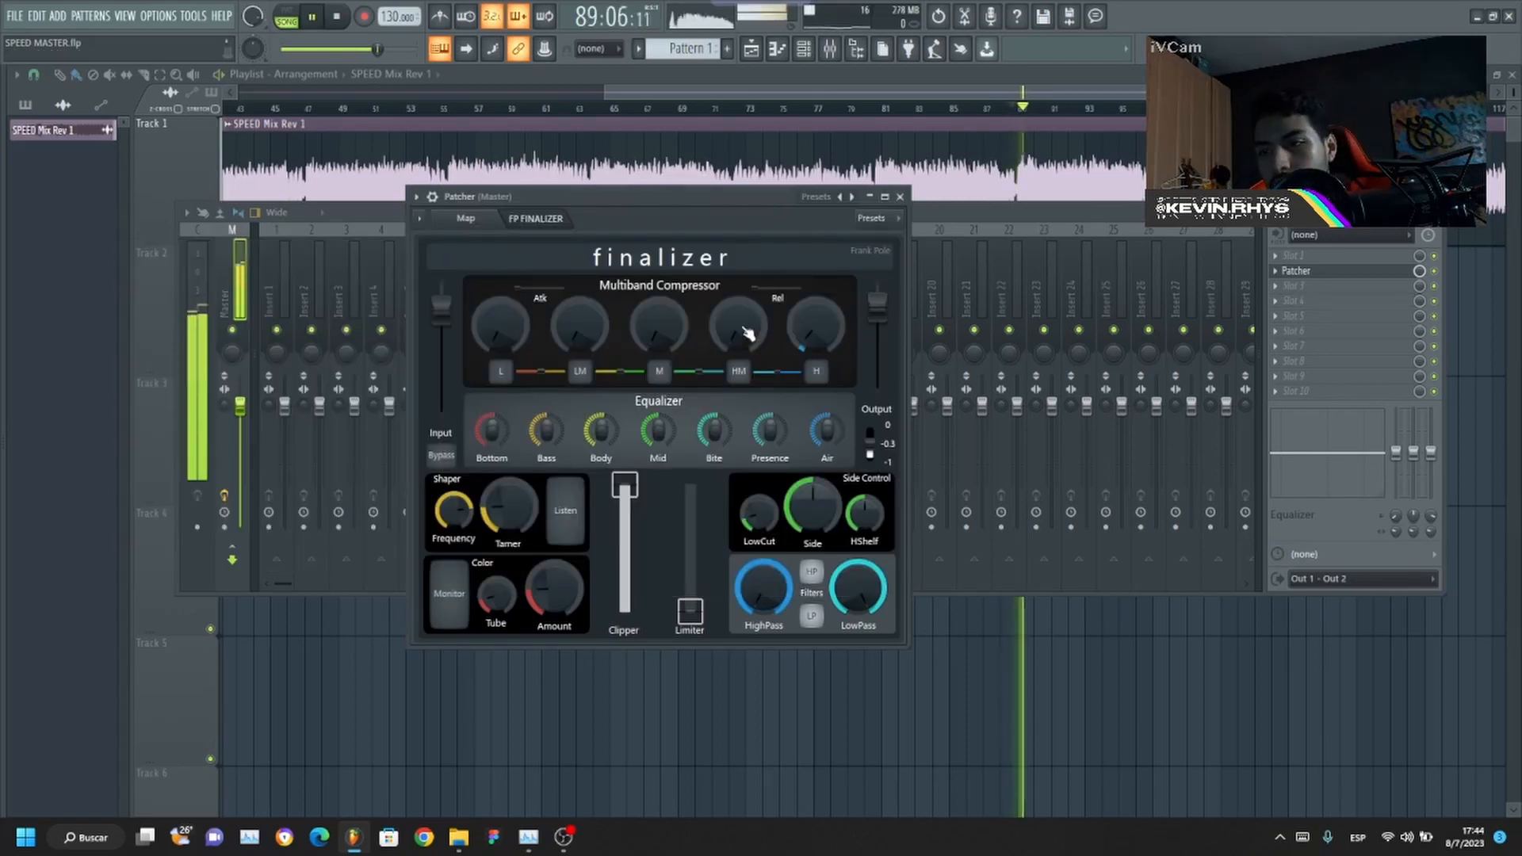
Step: Apply light compression with the multiband compressor's HM and M knobs and play back the song to check it
{"action": "mouse_move", "coordinate": [747, 333]}
{"action": "left_mouse_down"}
{"action": "mouse_move", "coordinate": [747, 294]}
{"action": "mouse_move", "coordinate": [747, 333]}
{"action": "left_mouse_up"}
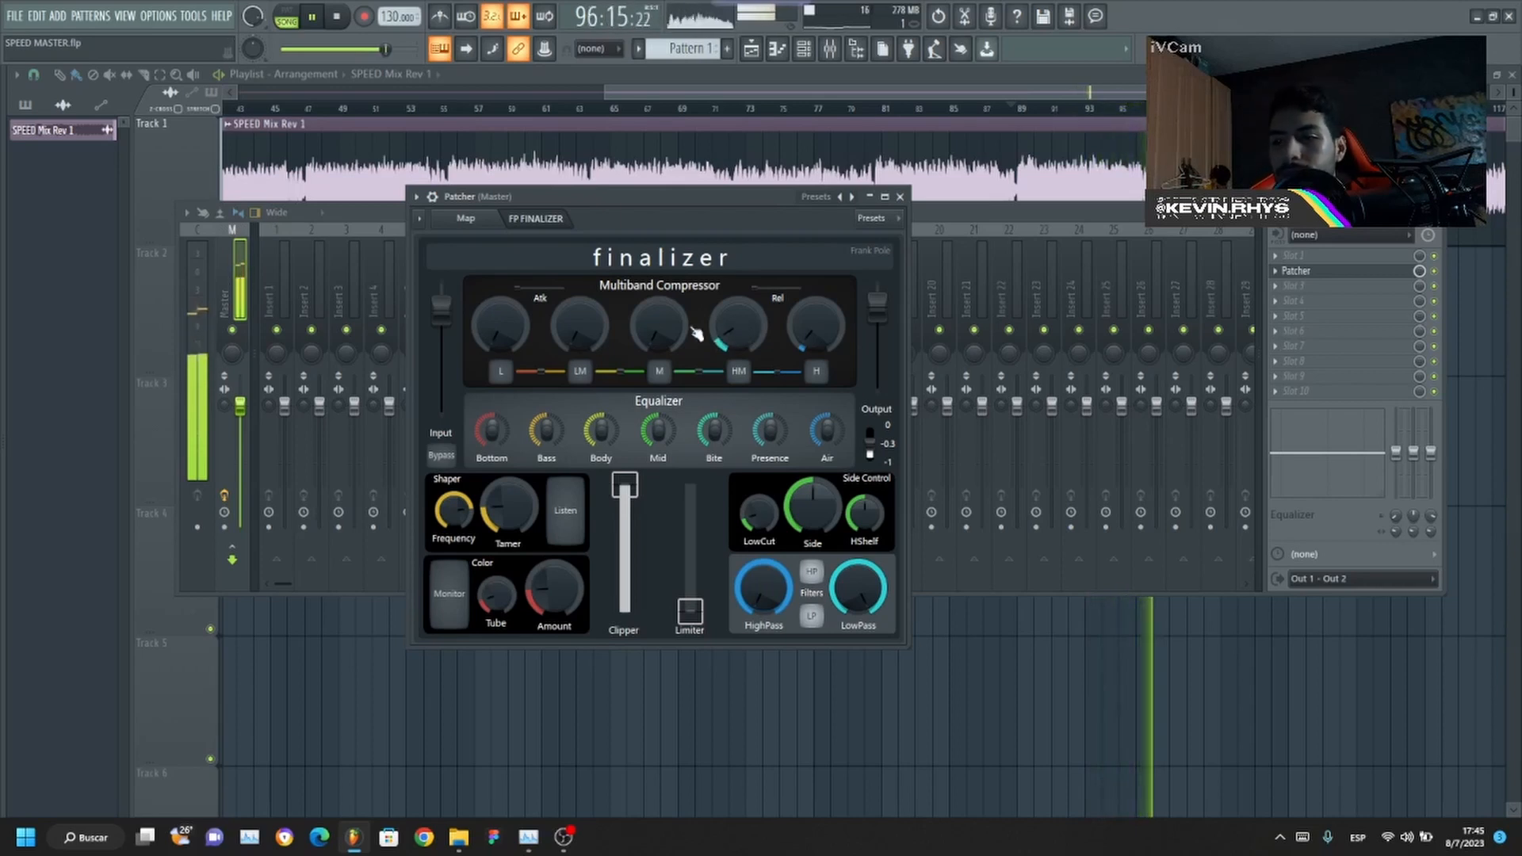
{"action": "mouse_move", "coordinate": [693, 330]}
{"action": "left_mouse_down"}
{"action": "mouse_move", "coordinate": [692, 290]}
{"action": "mouse_move", "coordinate": [693, 338]}
{"action": "left_mouse_up"}
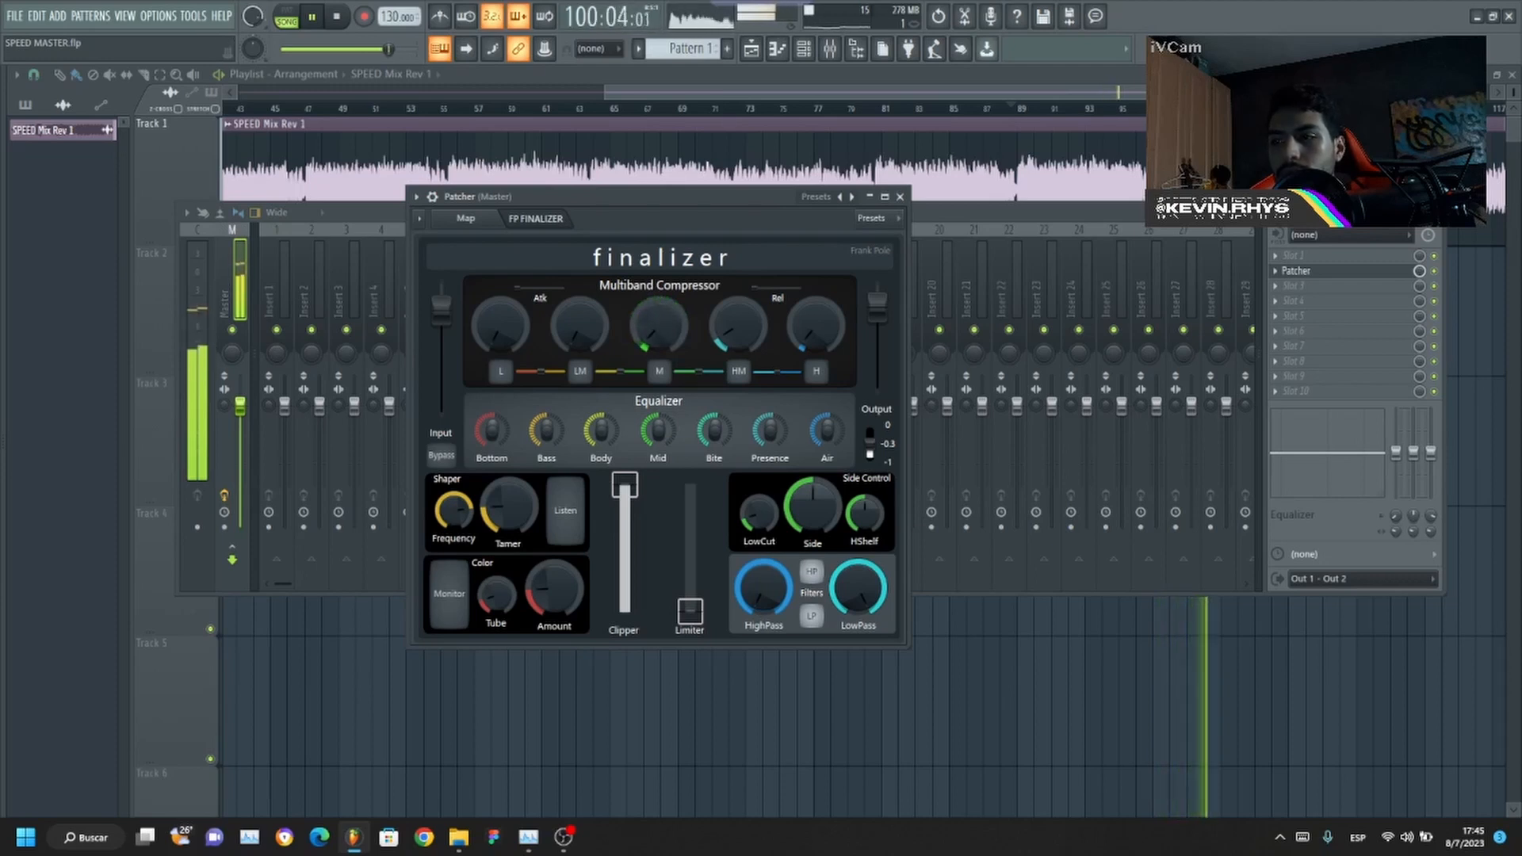
{"action": "mouse_move", "coordinate": [659, 326]}
{"action": "left_mouse_down"}
{"action": "mouse_move", "coordinate": [659, 254]}
{"action": "mouse_move", "coordinate": [659, 332]}
{"action": "left_mouse_up"}
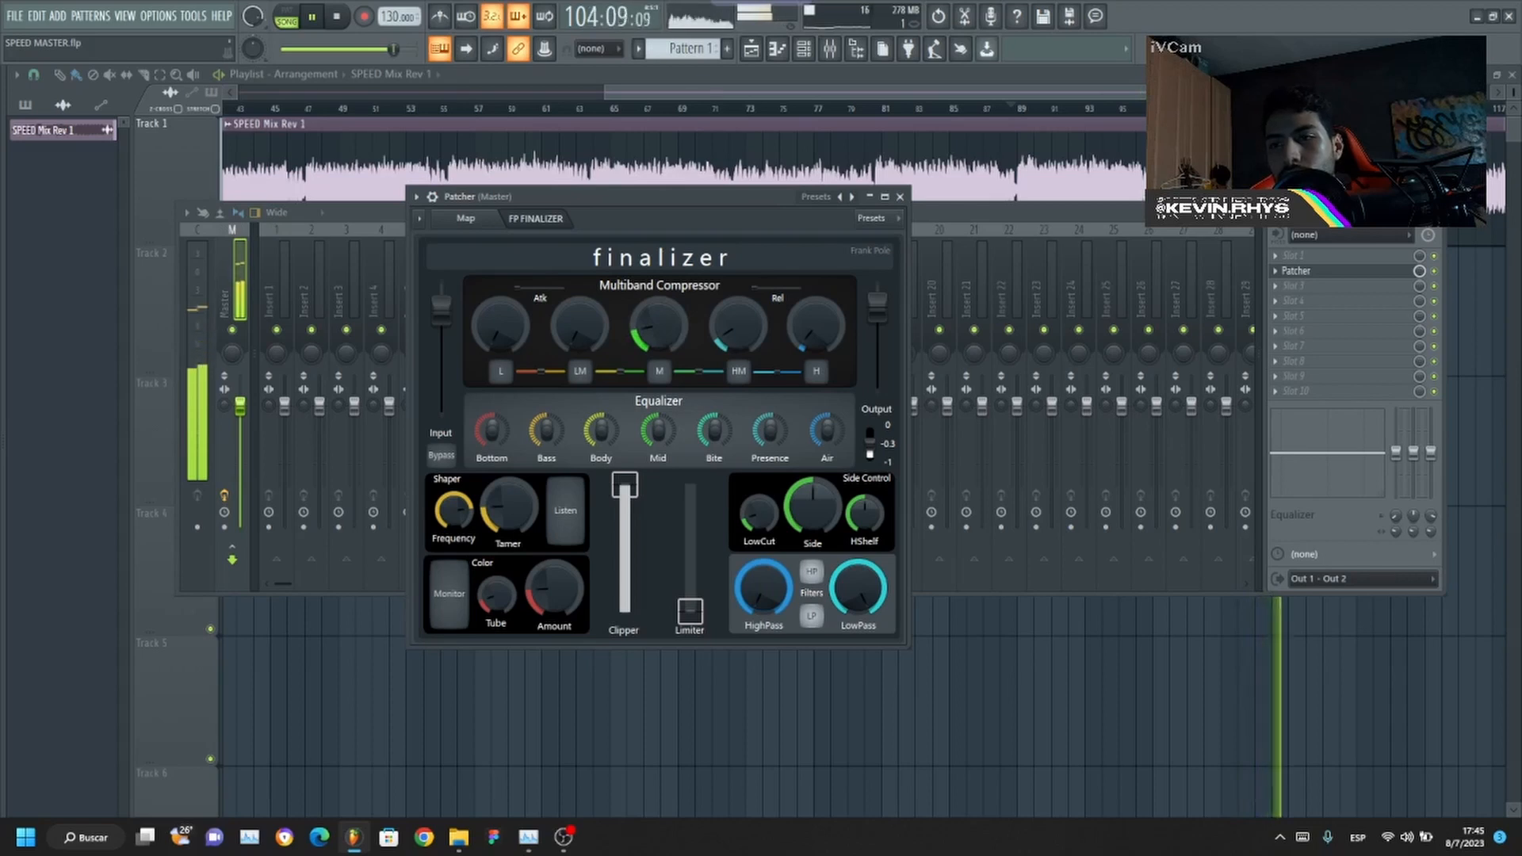
{"action": "left_click_drag", "start_coordinate": [664, 330], "coordinate": [664, 338]}
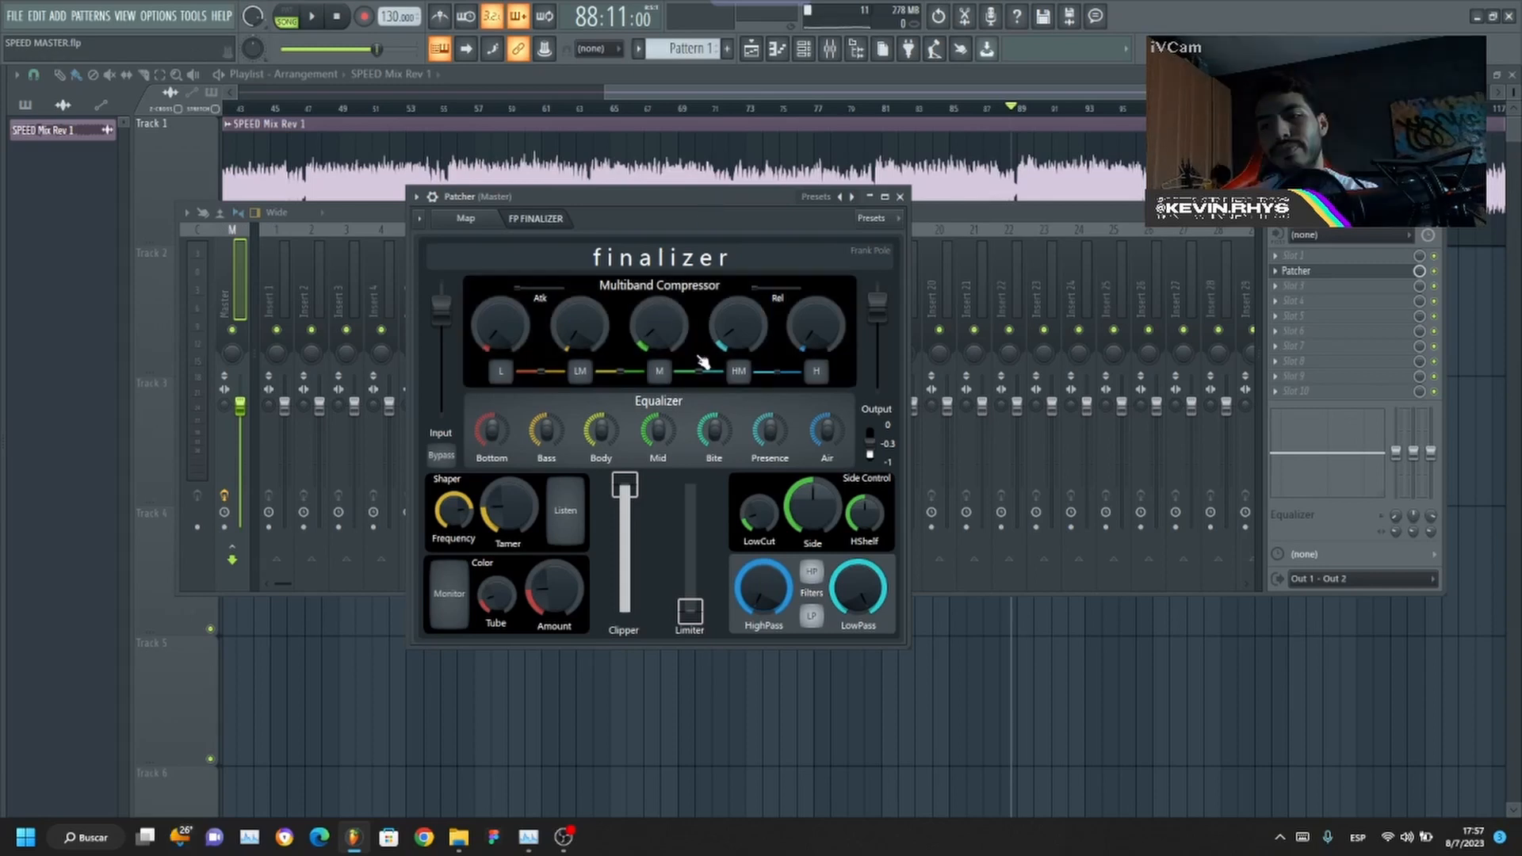
{"action": "key", "text": "space"}
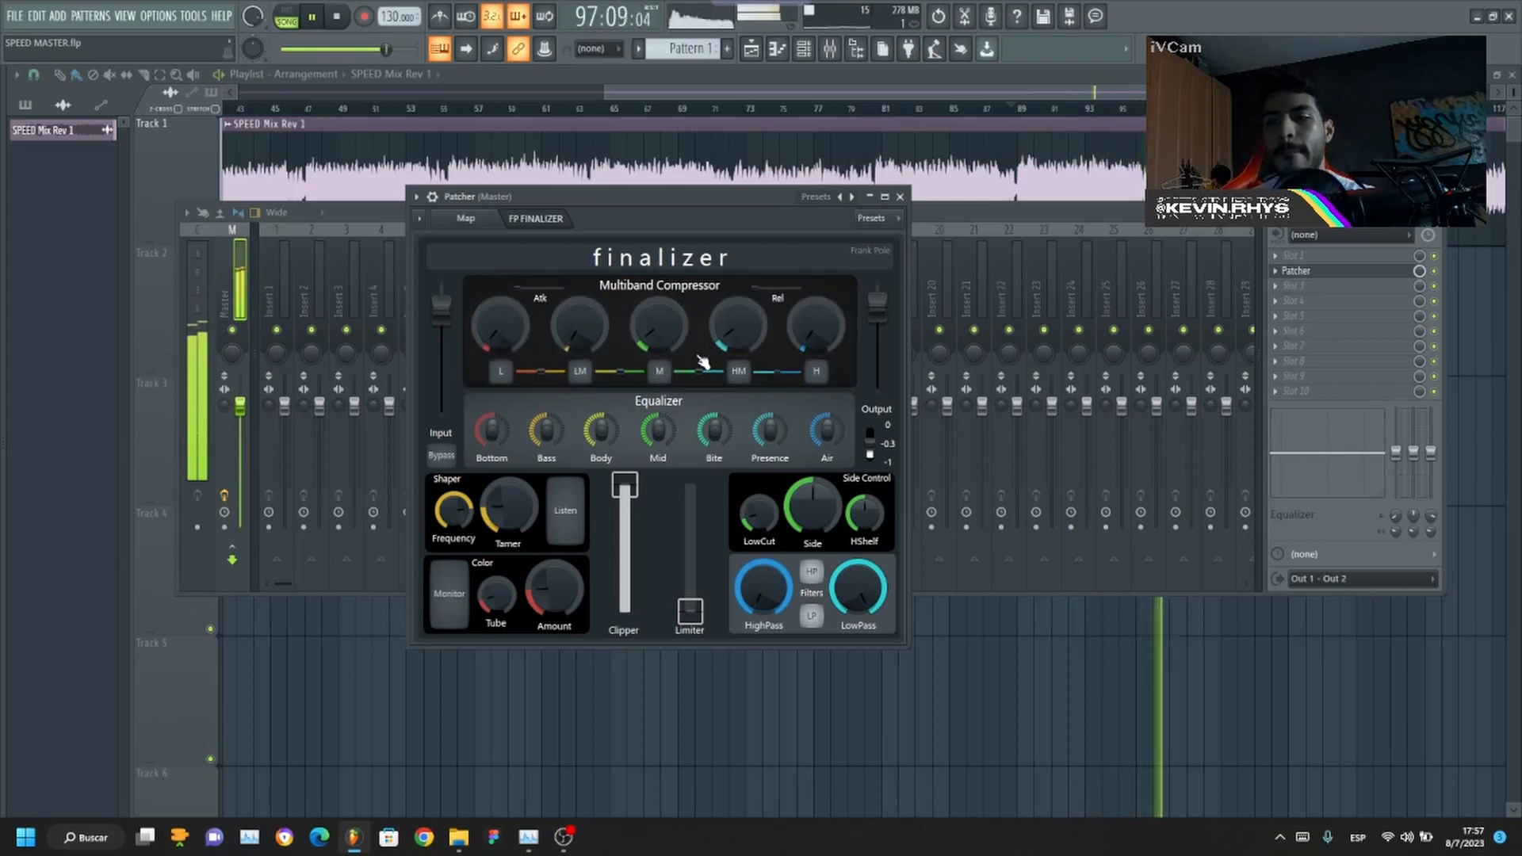
{"action": "key", "text": "space"}
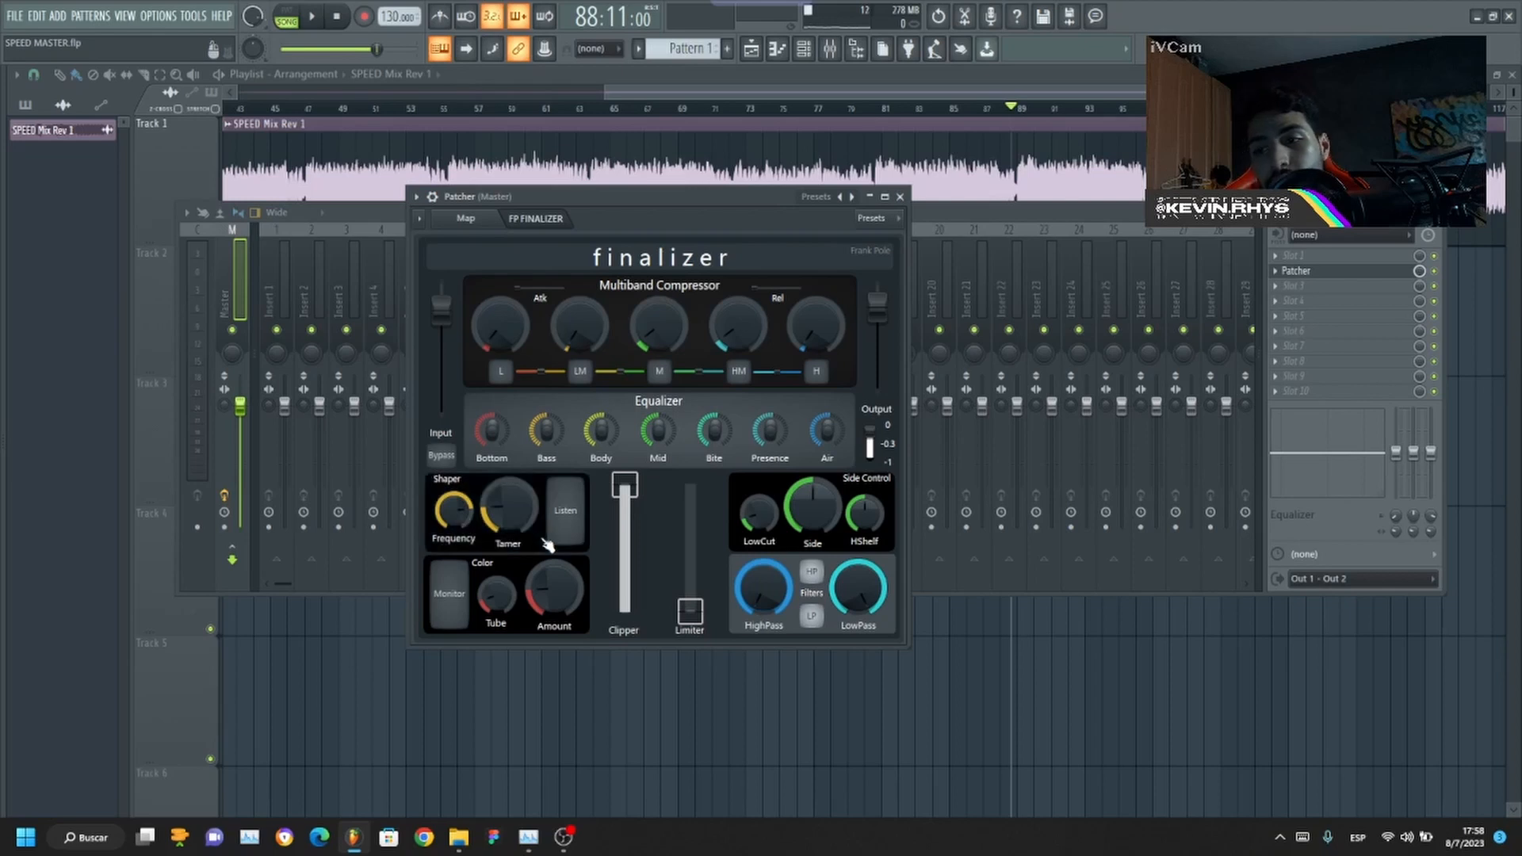
Step: Open the Shaper's parametric EQ from the Patcher map and return to the FP Finalizer surface
{"action": "left_click", "coordinate": [476, 223]}
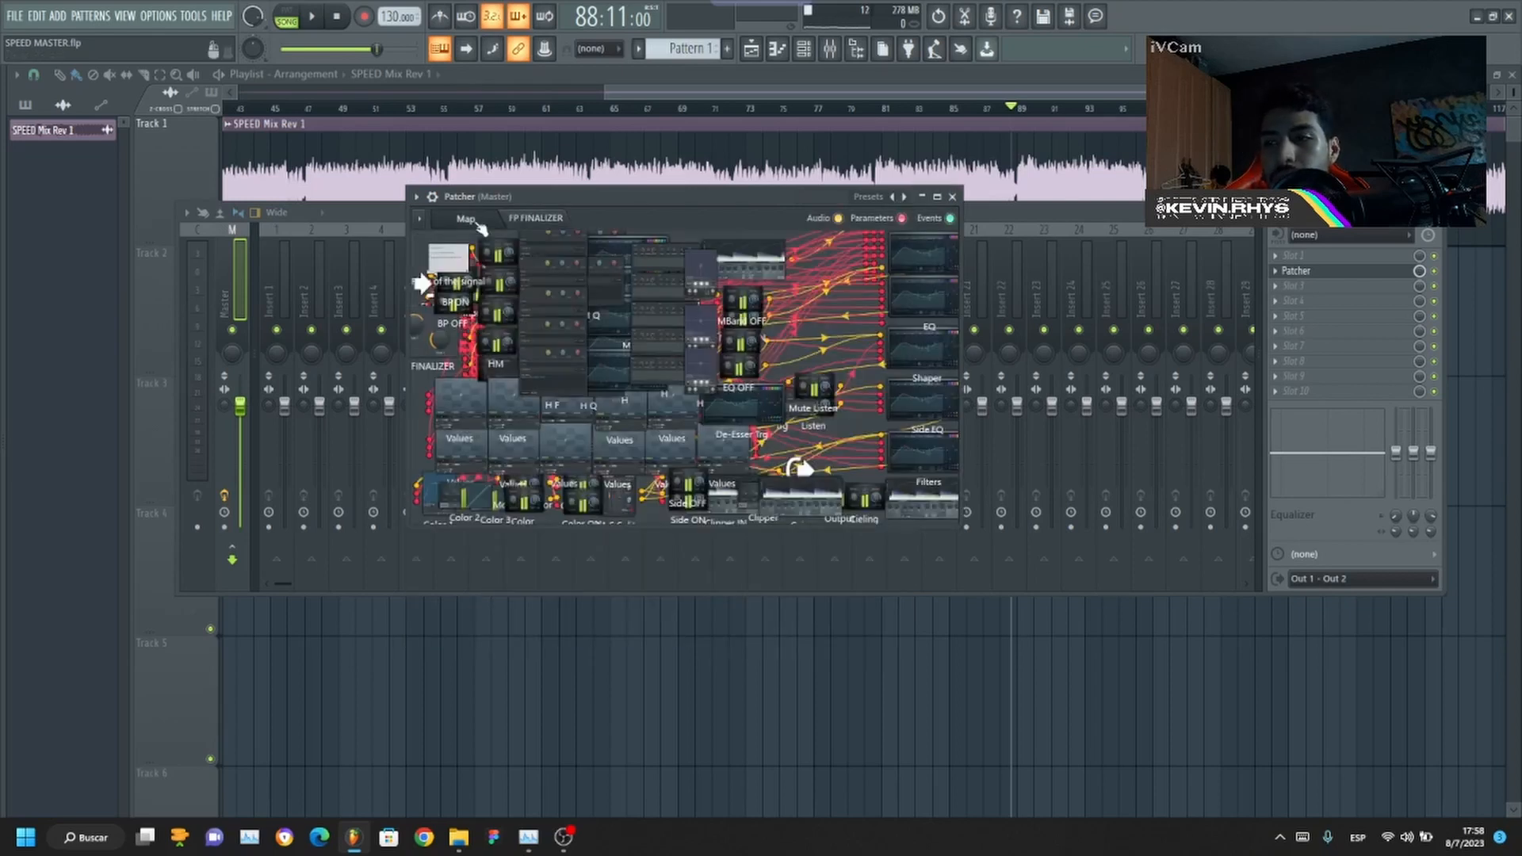
{"action": "left_click", "coordinate": [934, 367]}
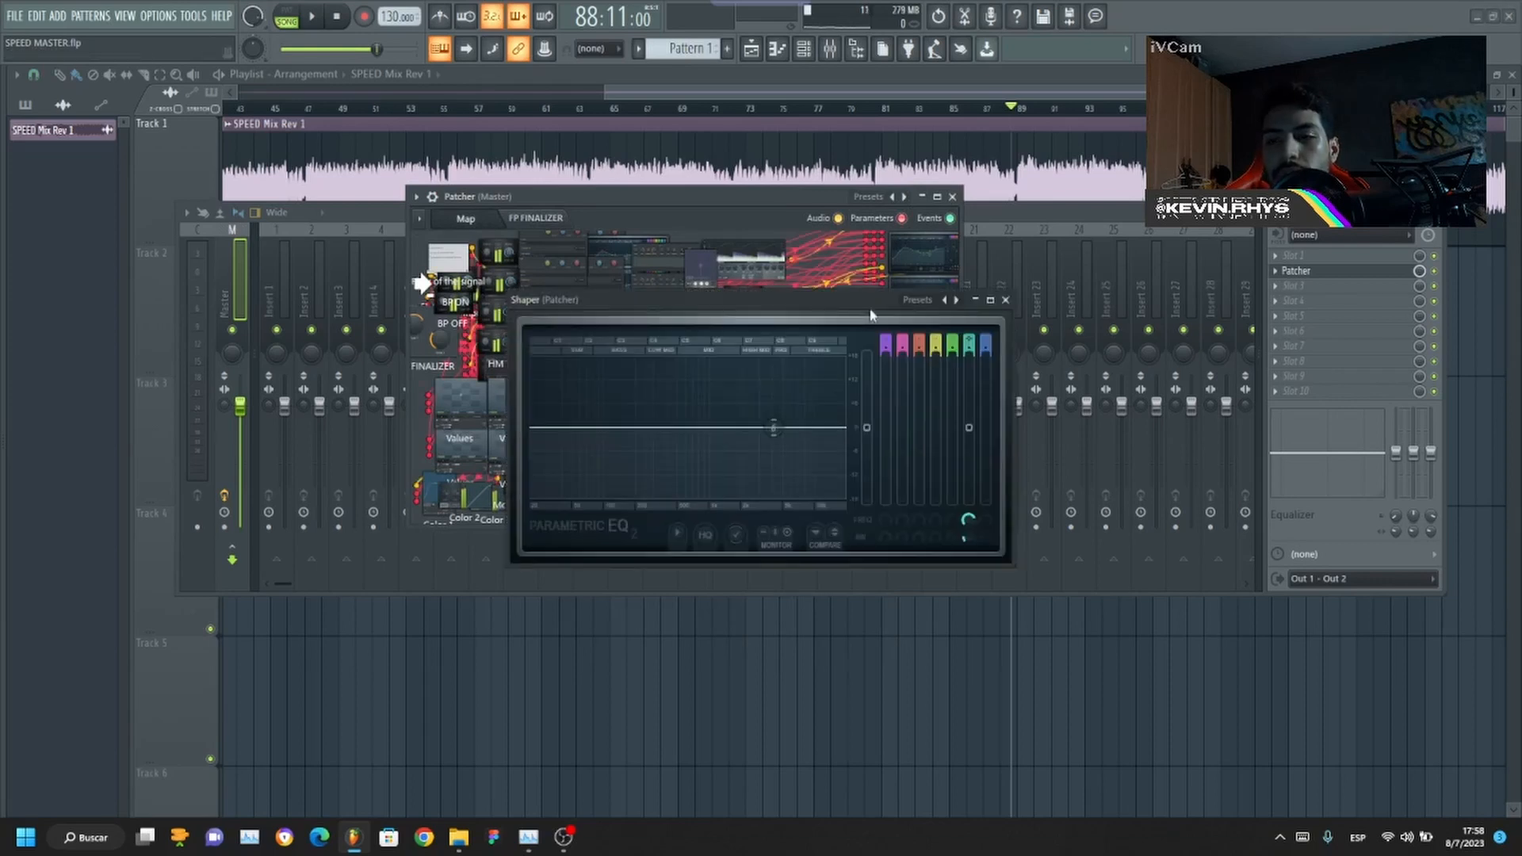
{"action": "left_click", "coordinate": [533, 219]}
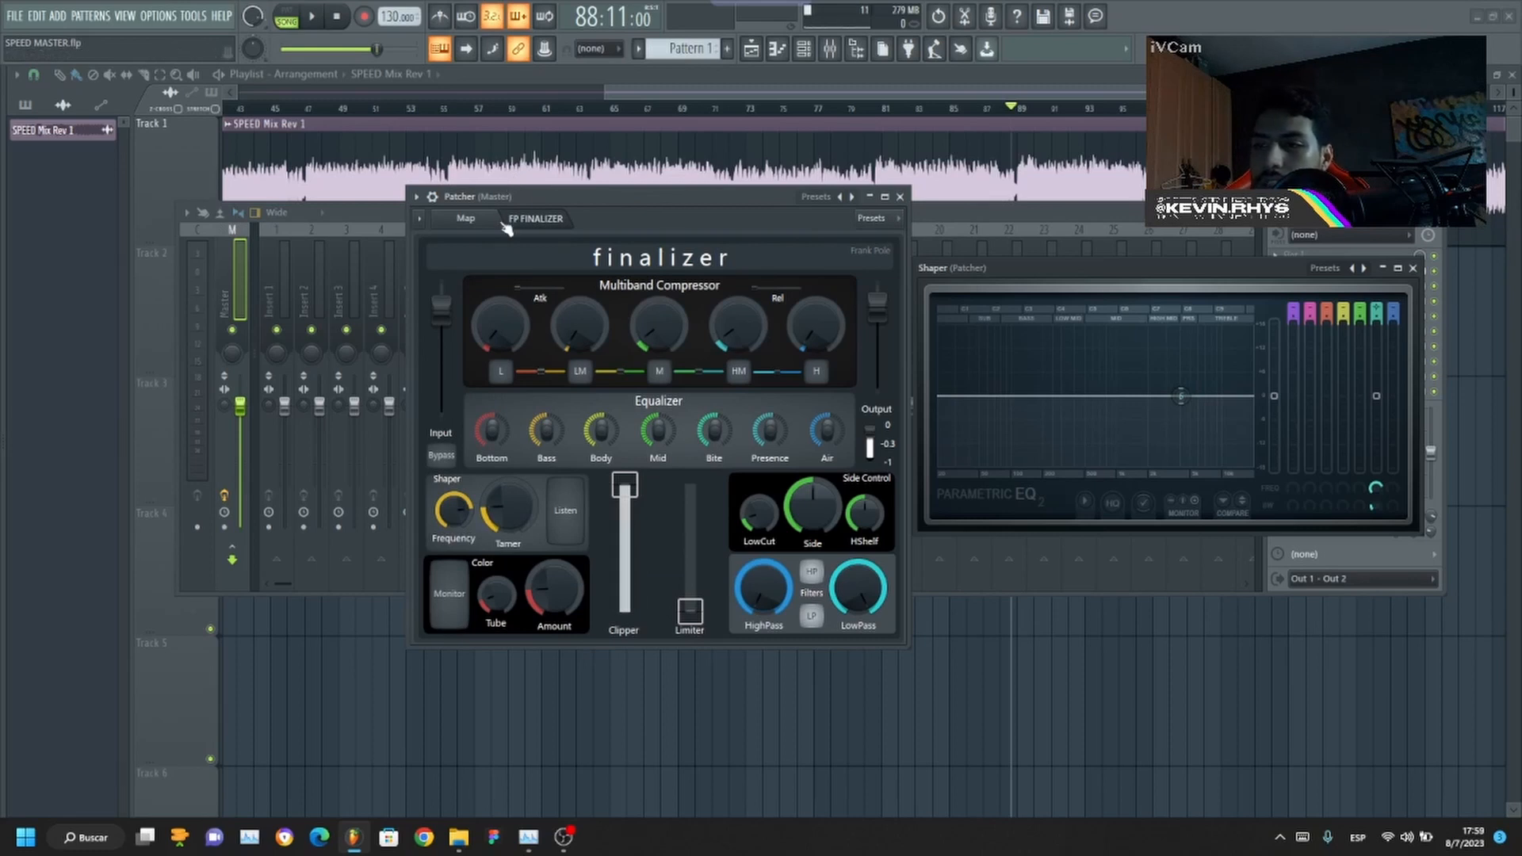
Step: Play the song and solo the Shaper band with Listen while adjusting its frequency, turning Listen off when finished
{"action": "key", "text": "space"}
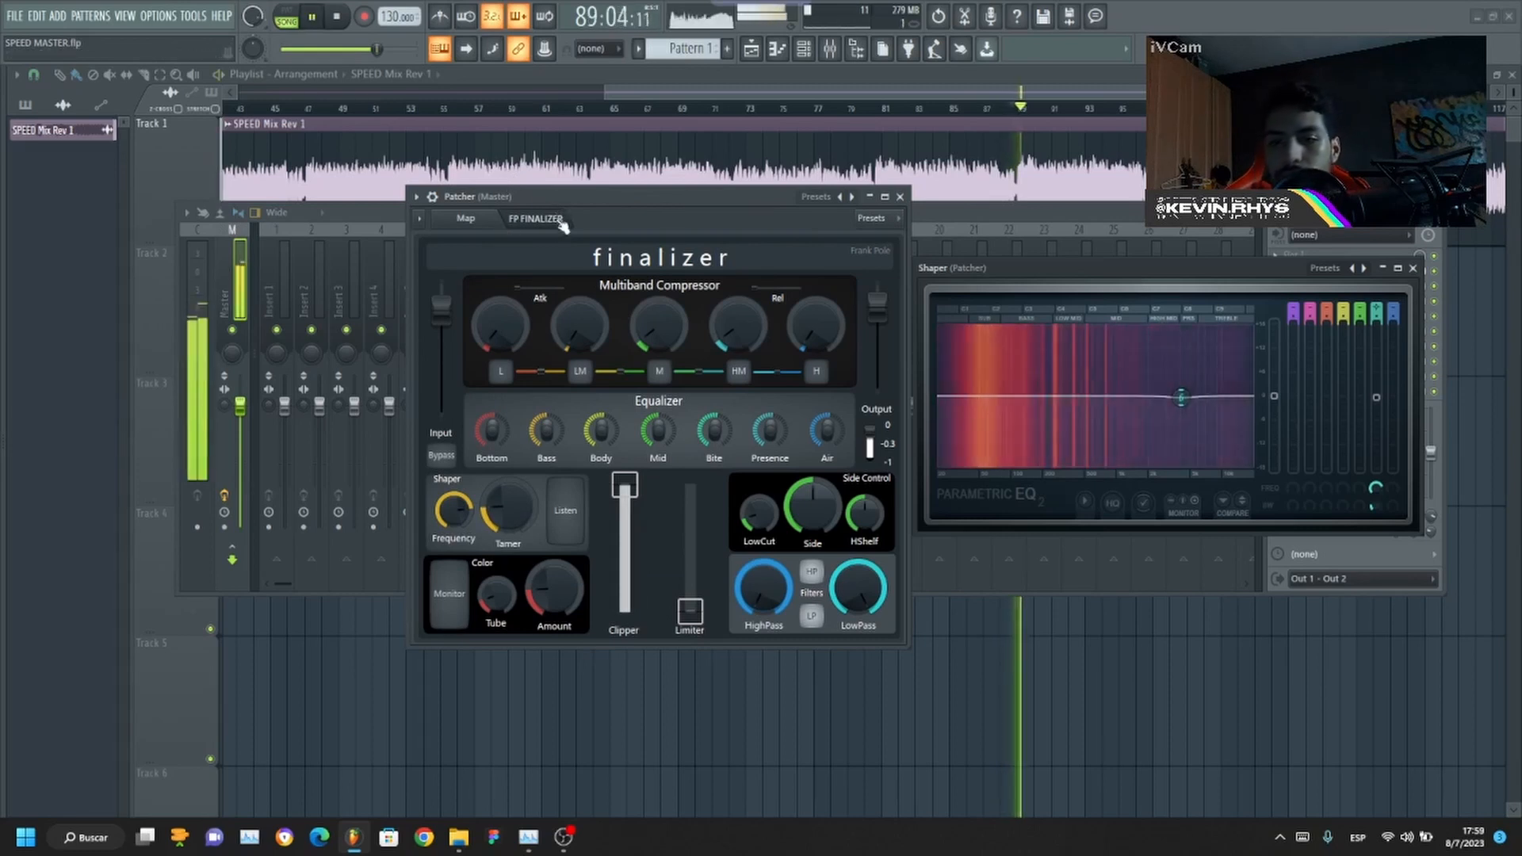
{"action": "left_click", "coordinate": [566, 511]}
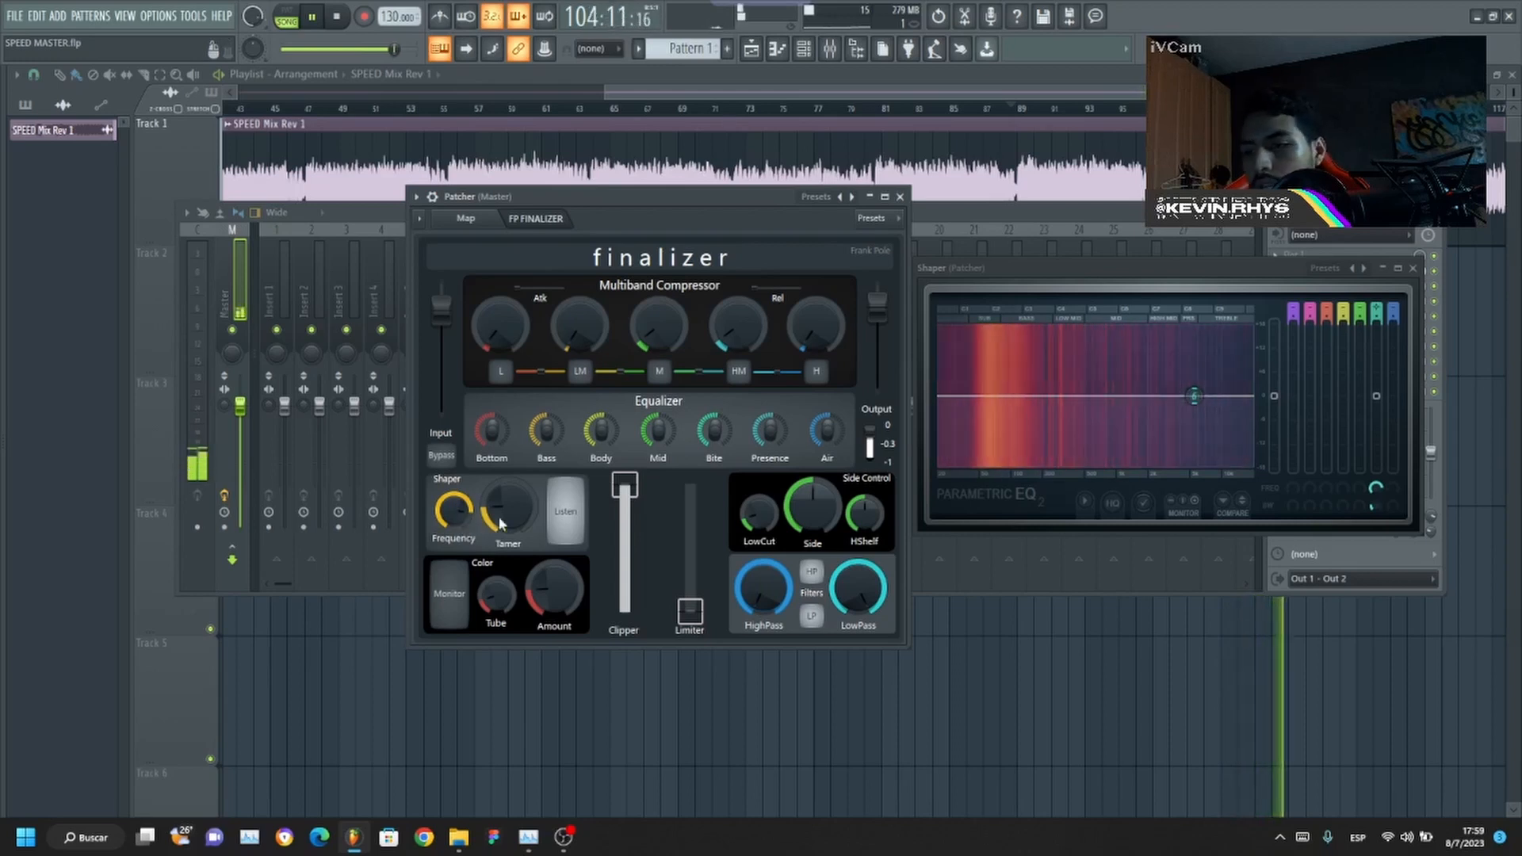
{"action": "left_click", "coordinate": [565, 517]}
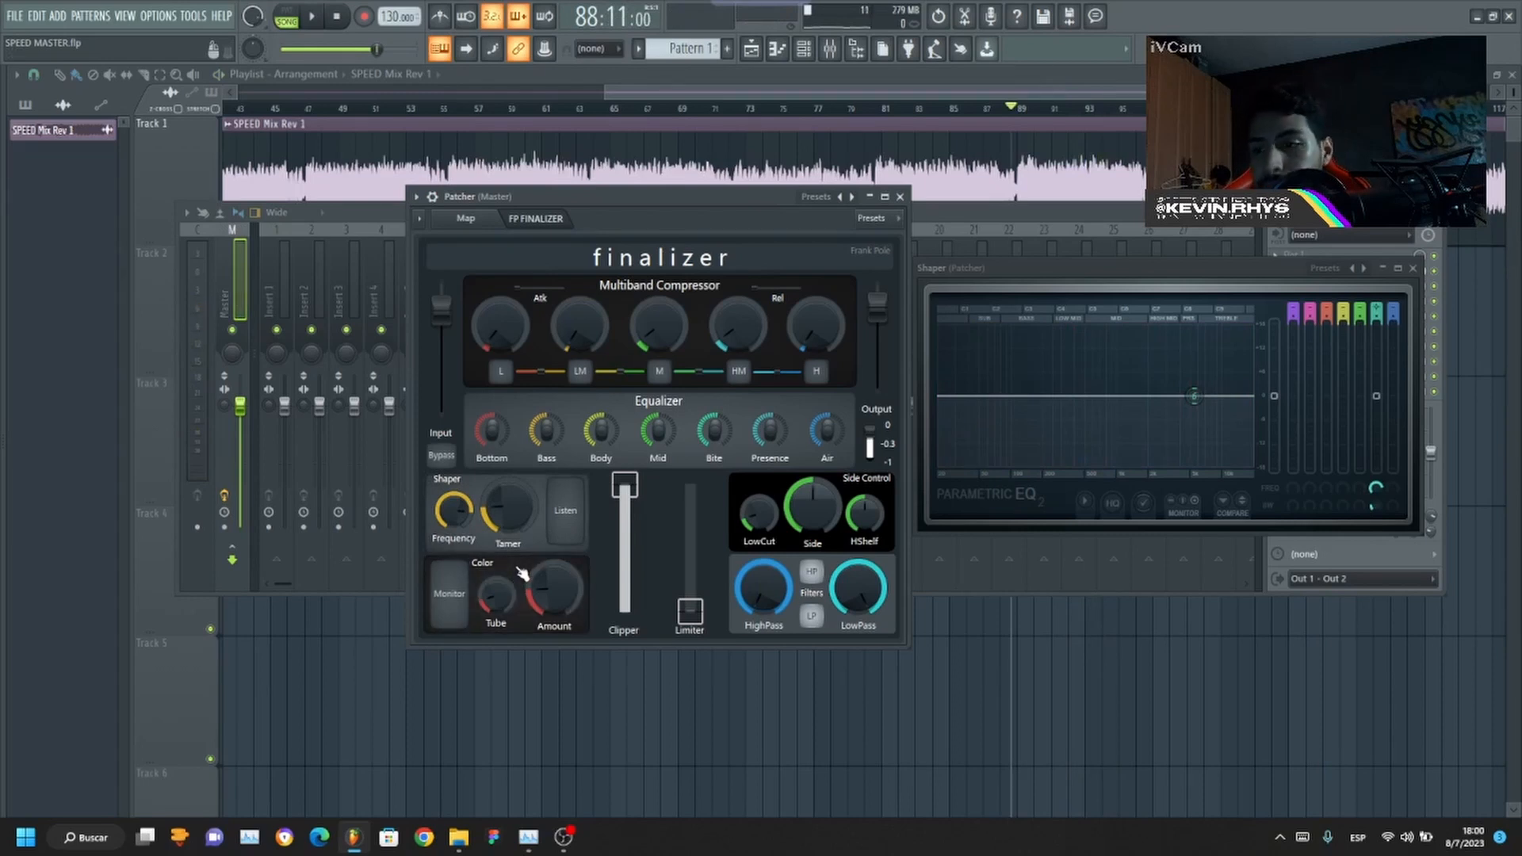
Step: Bring the mixer forward and close the Shaper's parametric EQ window
{"action": "left_click", "coordinate": [1344, 258]}
{"action": "left_click_drag", "start_coordinate": [1264, 274], "coordinate": [1070, 270]}
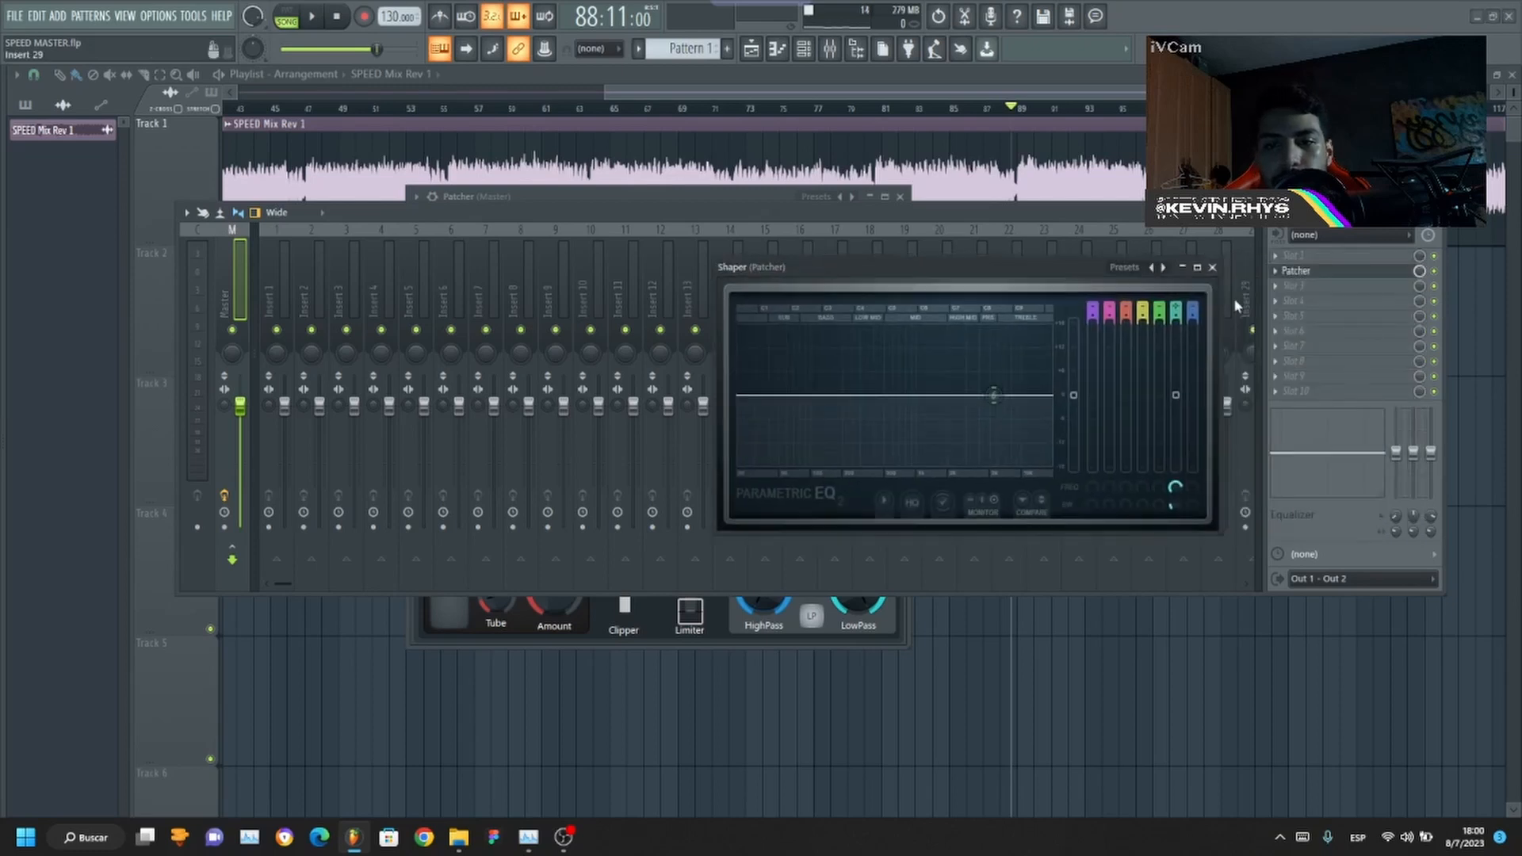
{"action": "left_click", "coordinate": [1217, 264]}
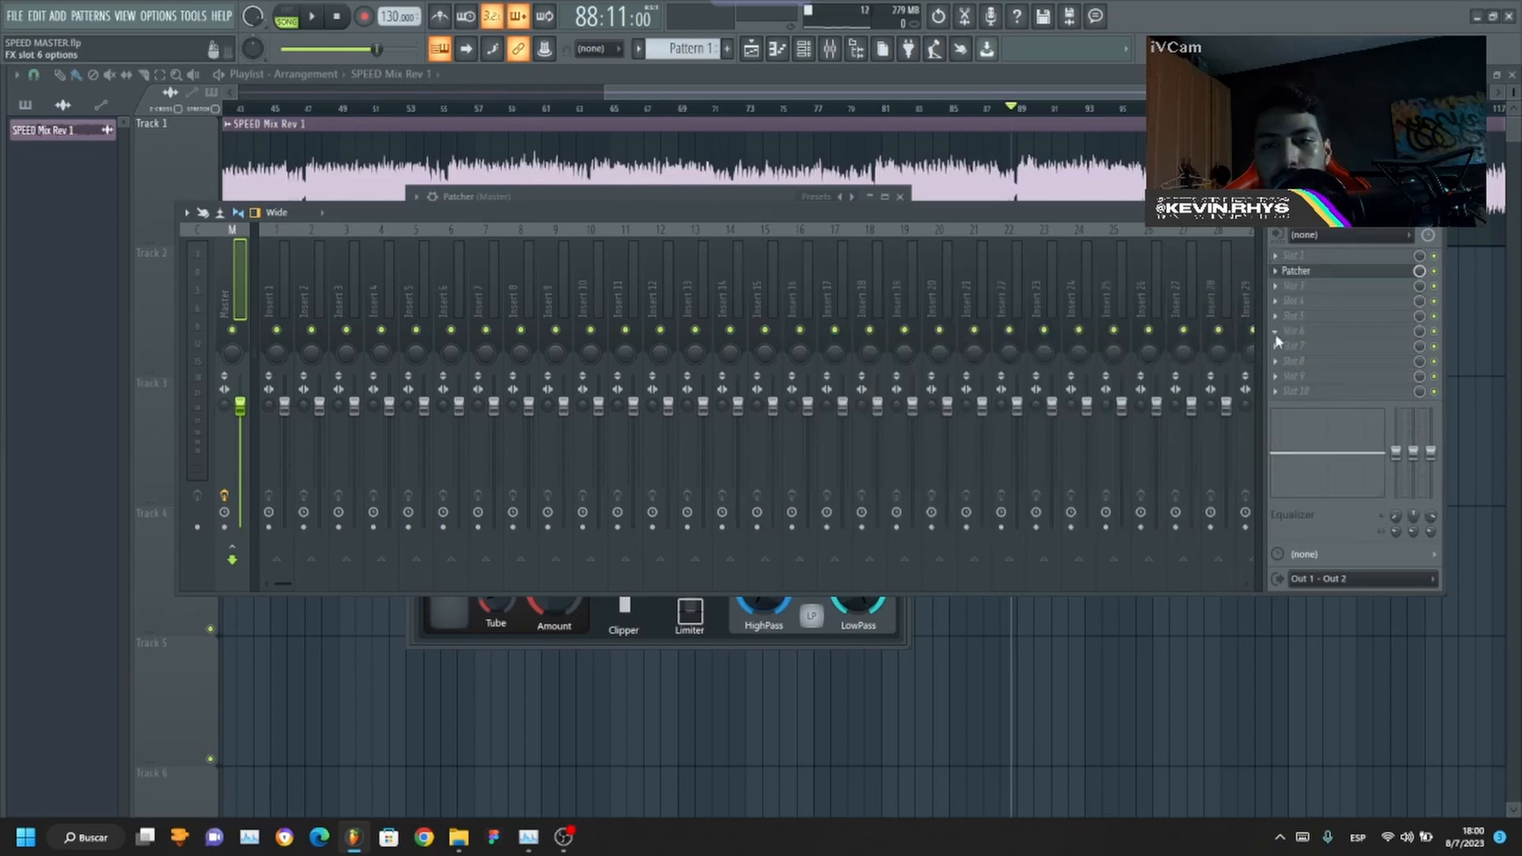
Step: Load Maximus into the Master track's sixth effect slot with the Clear master RMS preset, and return to the Finalizer
{"action": "left_click", "coordinate": [1284, 333]}
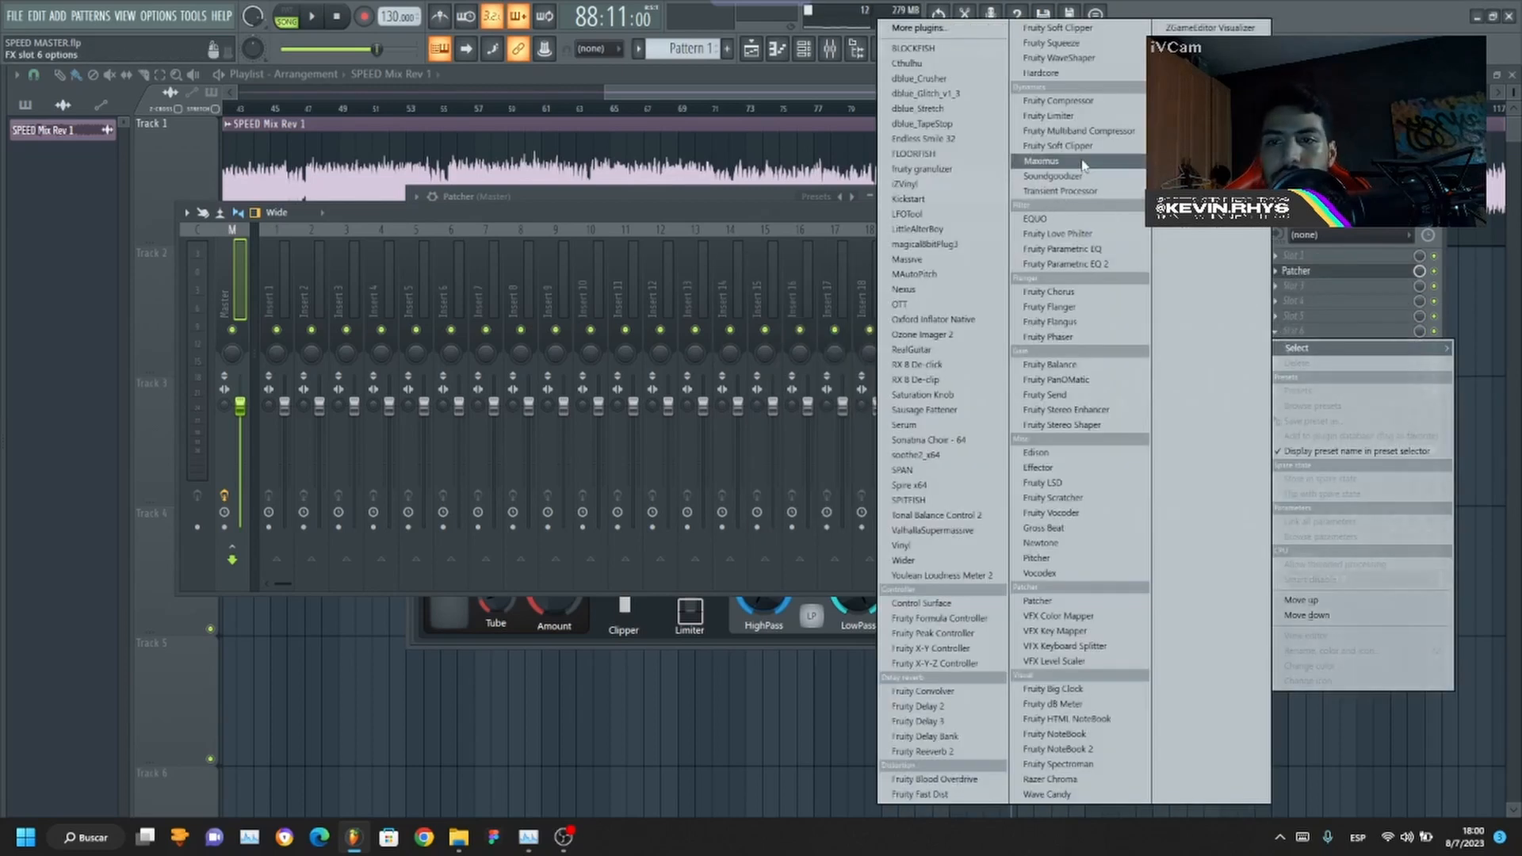
{"action": "left_click", "coordinate": [1044, 161]}
{"action": "left_click", "coordinate": [169, 293]}
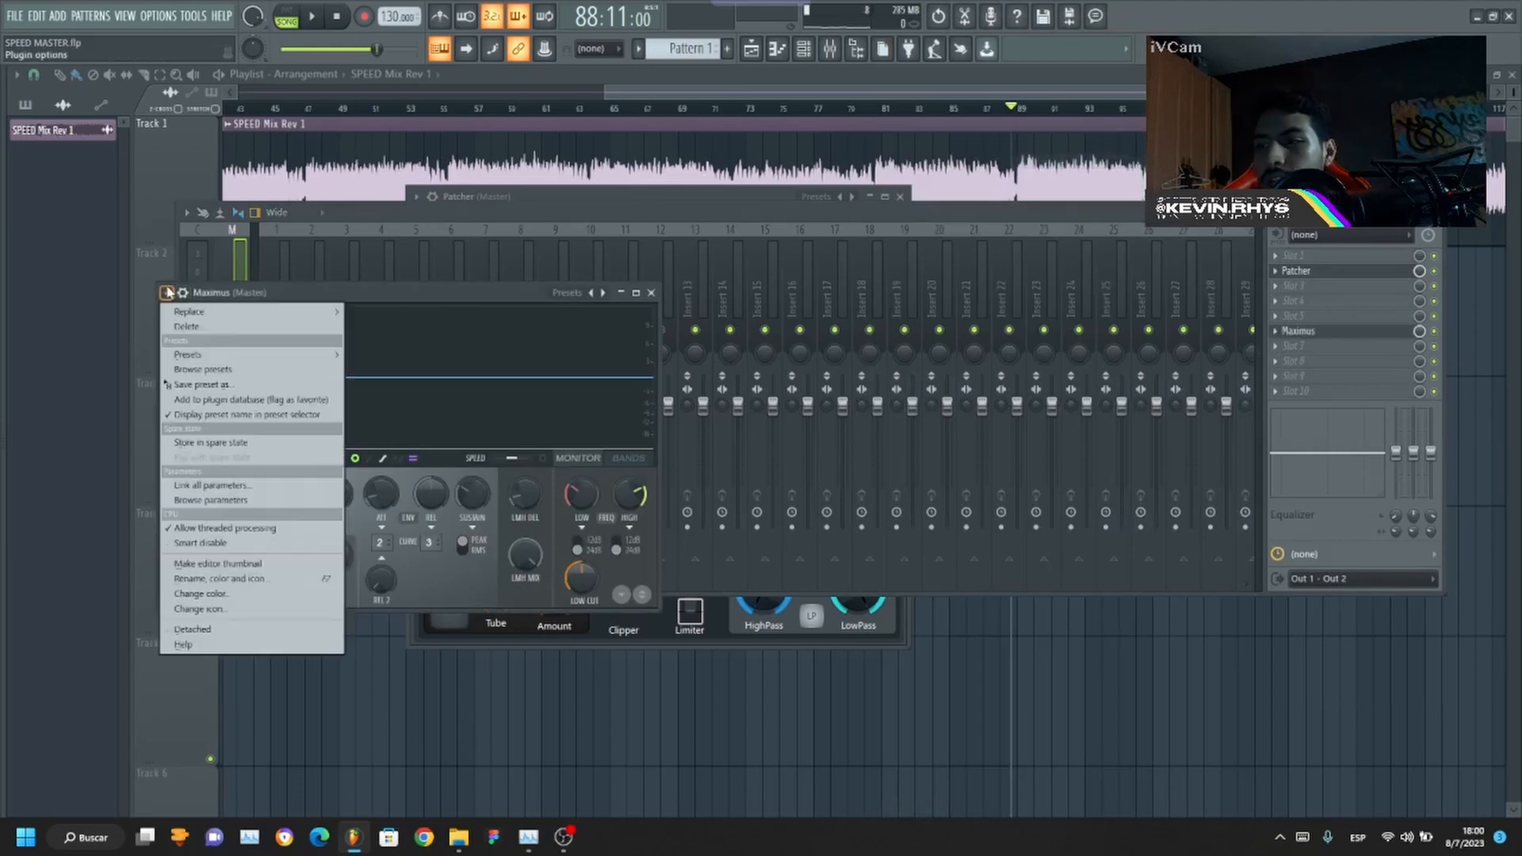
{"action": "mouse_move", "coordinate": [341, 356]}
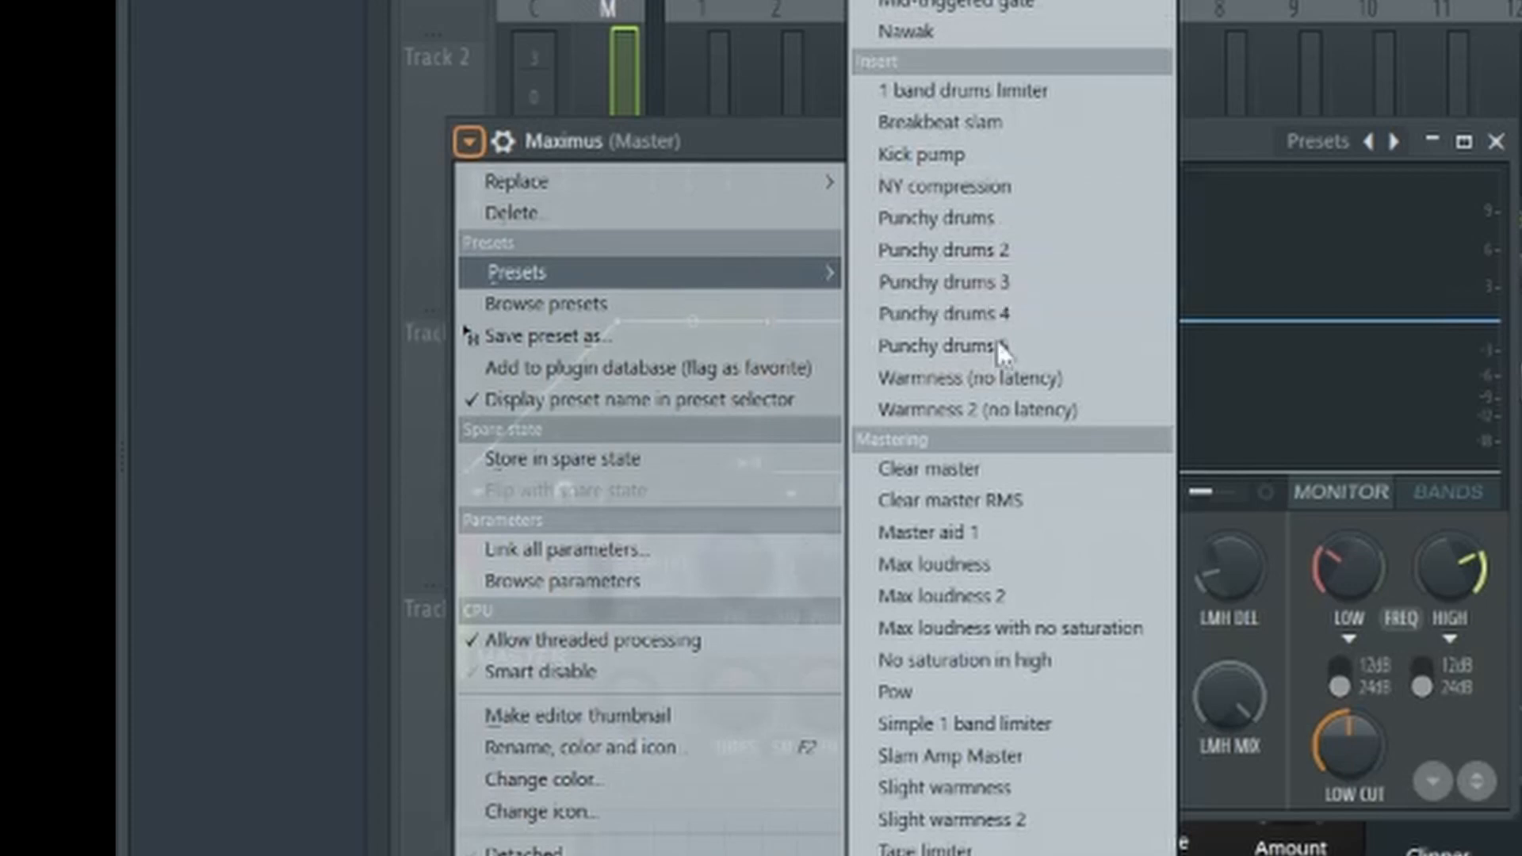
{"action": "left_click", "coordinate": [1007, 501]}
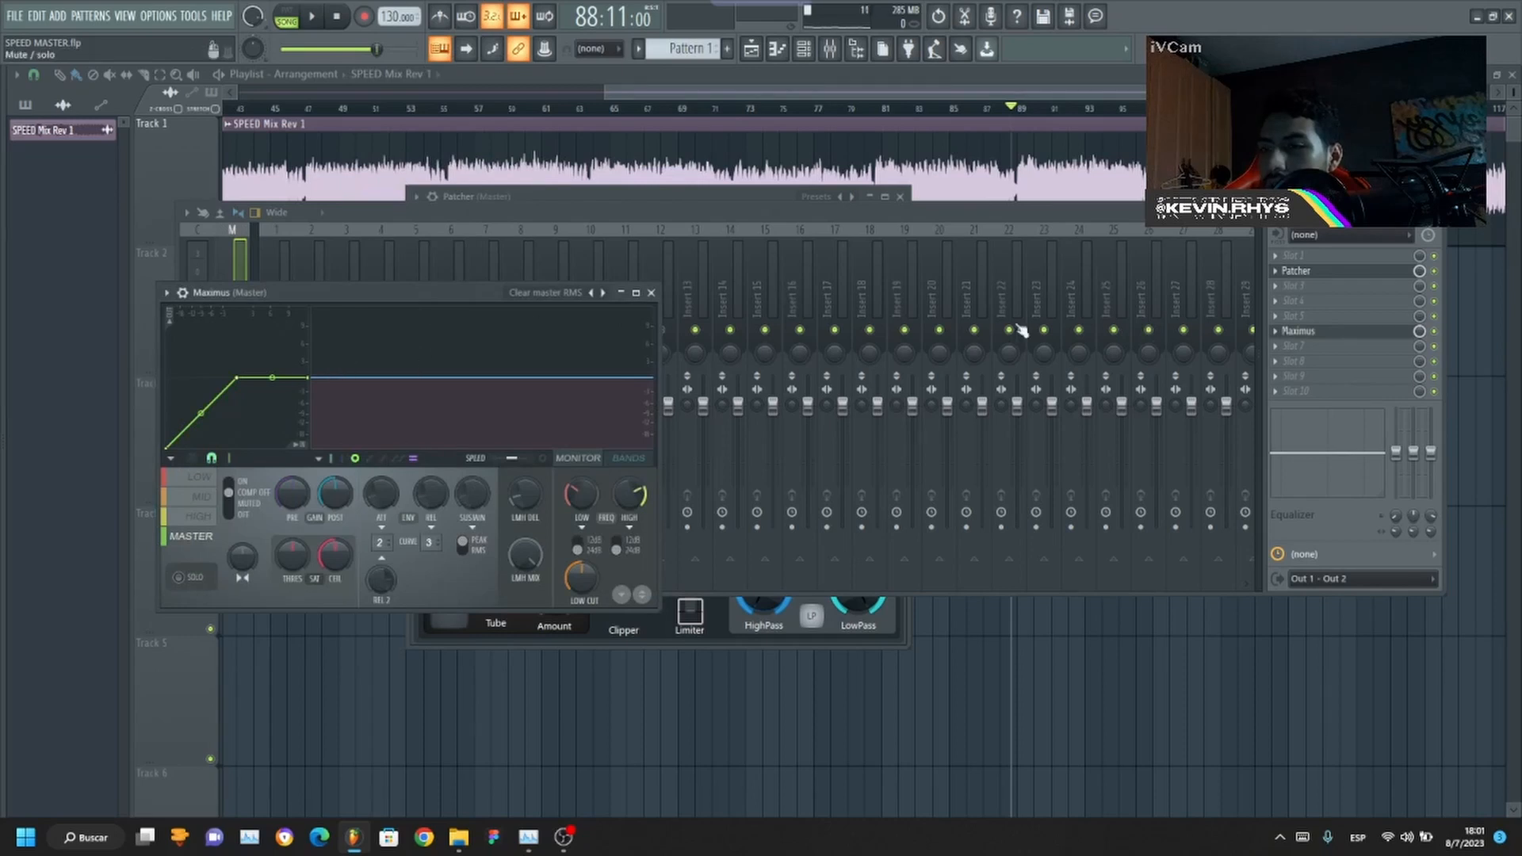
{"action": "left_click", "coordinate": [651, 294]}
{"action": "left_click", "coordinate": [745, 198]}
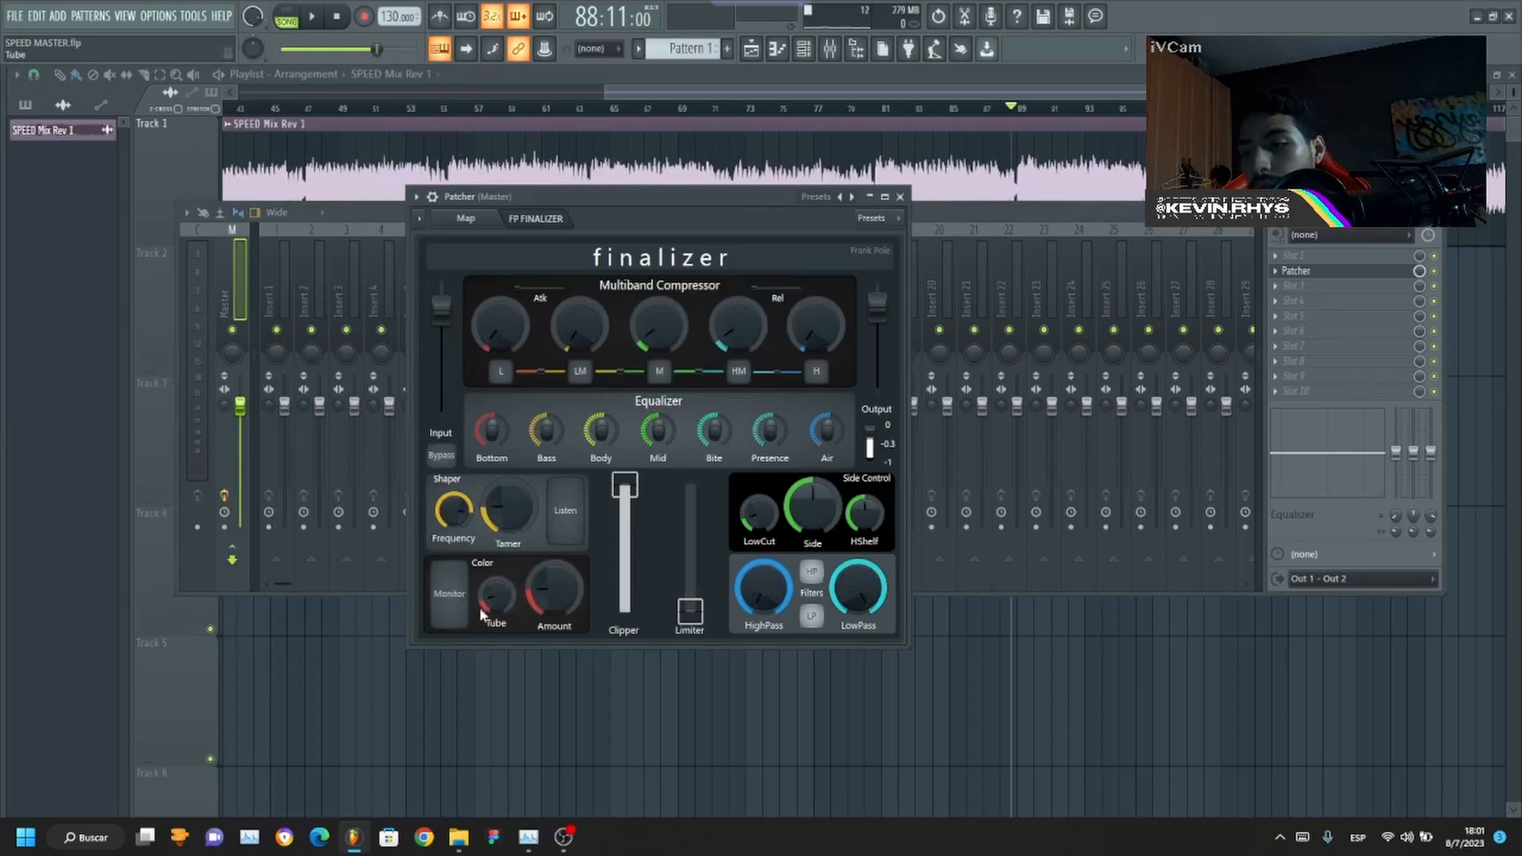
Step: Play back the song while adjusting the saturation in the Finalizer's Color section
{"action": "key", "text": "space"}
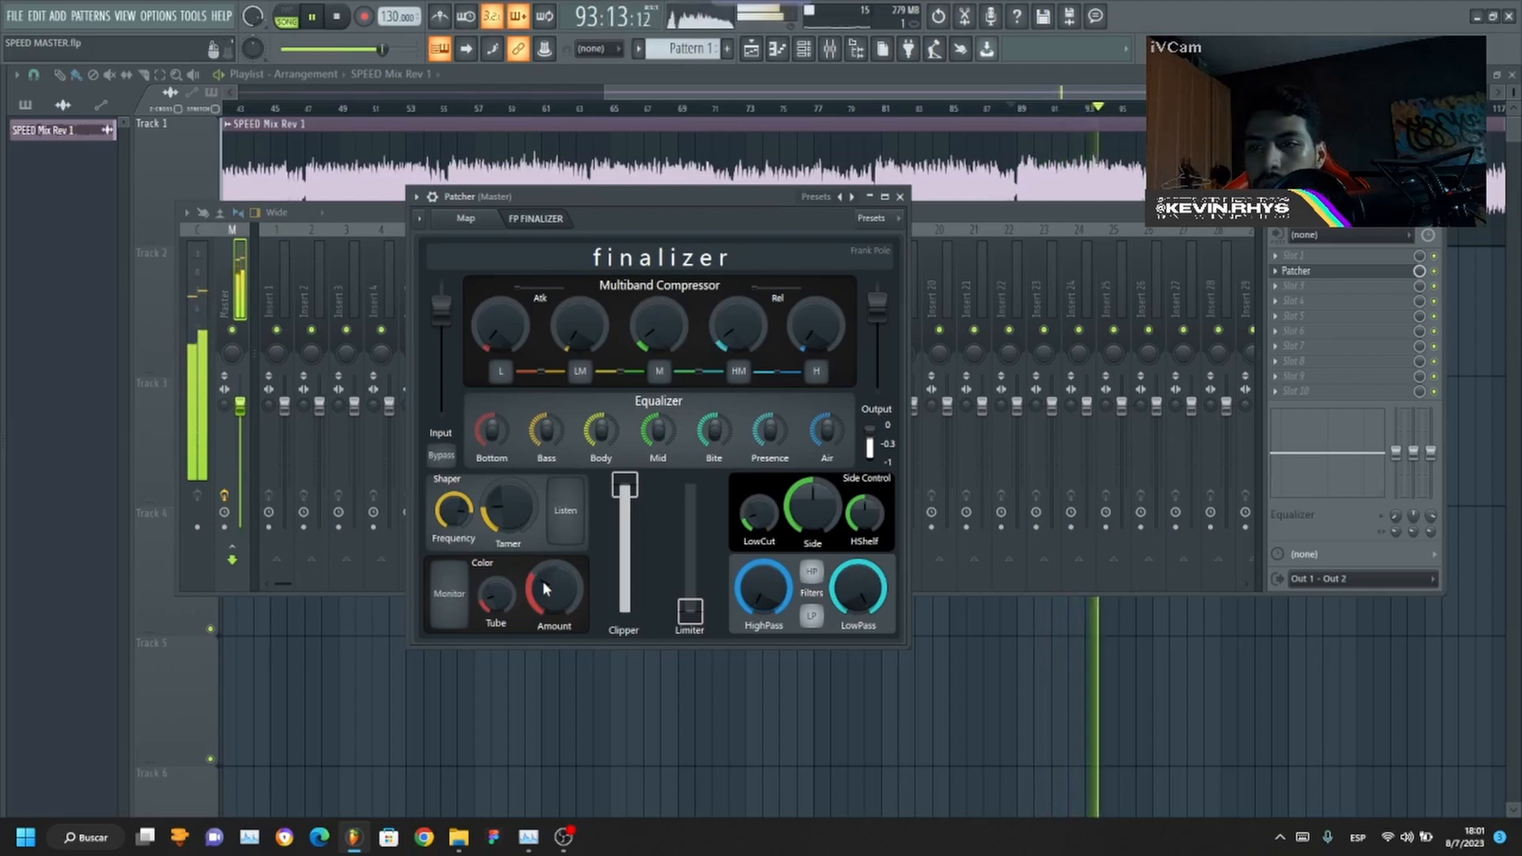
{"action": "left_click", "coordinate": [508, 572]}
{"action": "key", "text": "space"}
{"action": "left_click", "coordinate": [510, 573]}
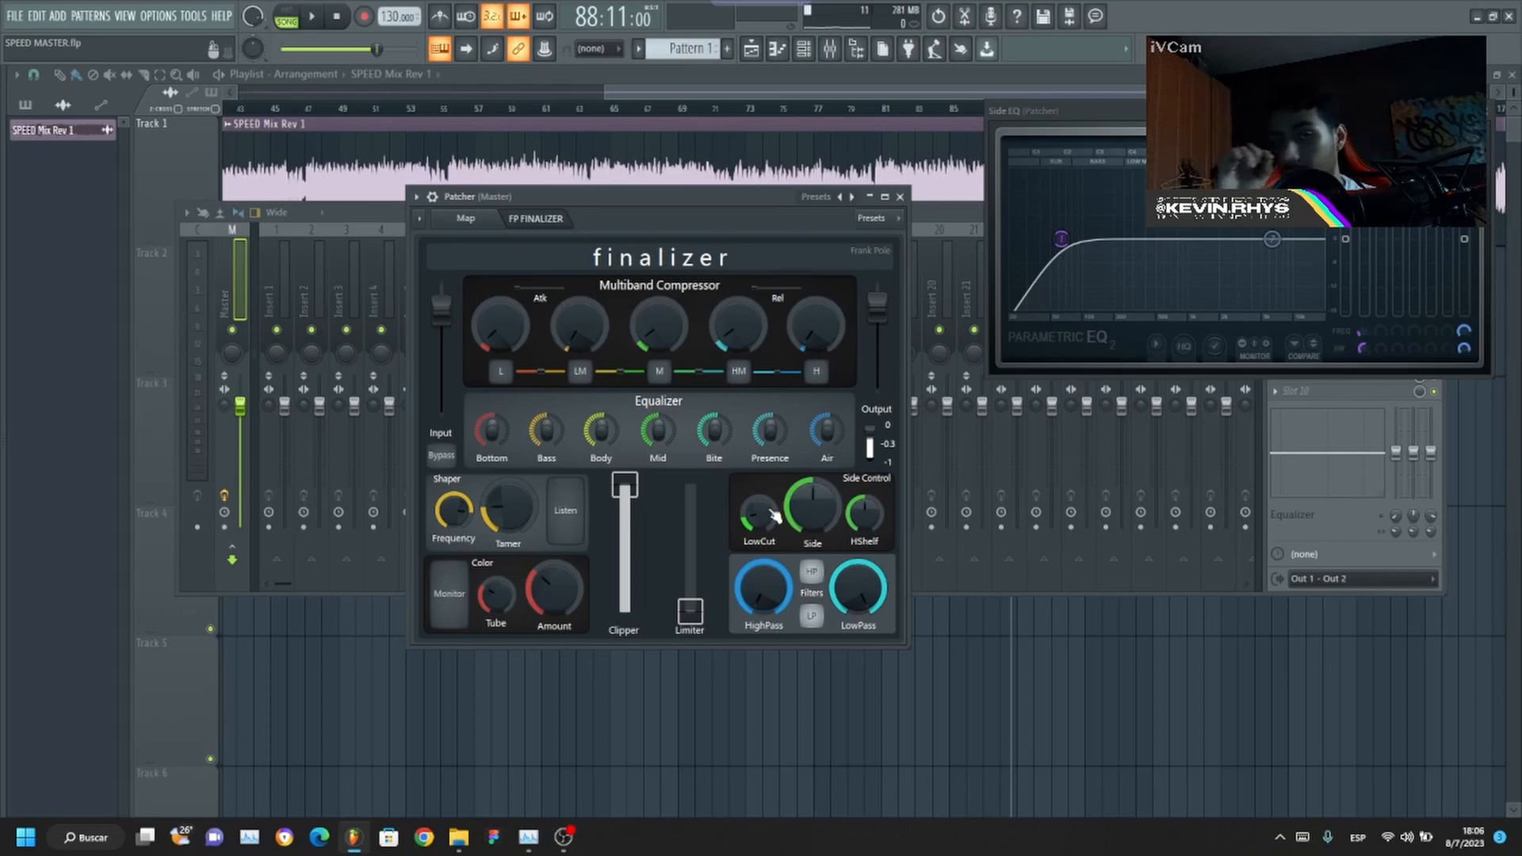
Step: Raise the Side Control LowCut frequency to remove more low end from the side signal
{"action": "scroll", "coordinate": [774, 516], "scroll_direction": "up", "scroll_amount": 3}
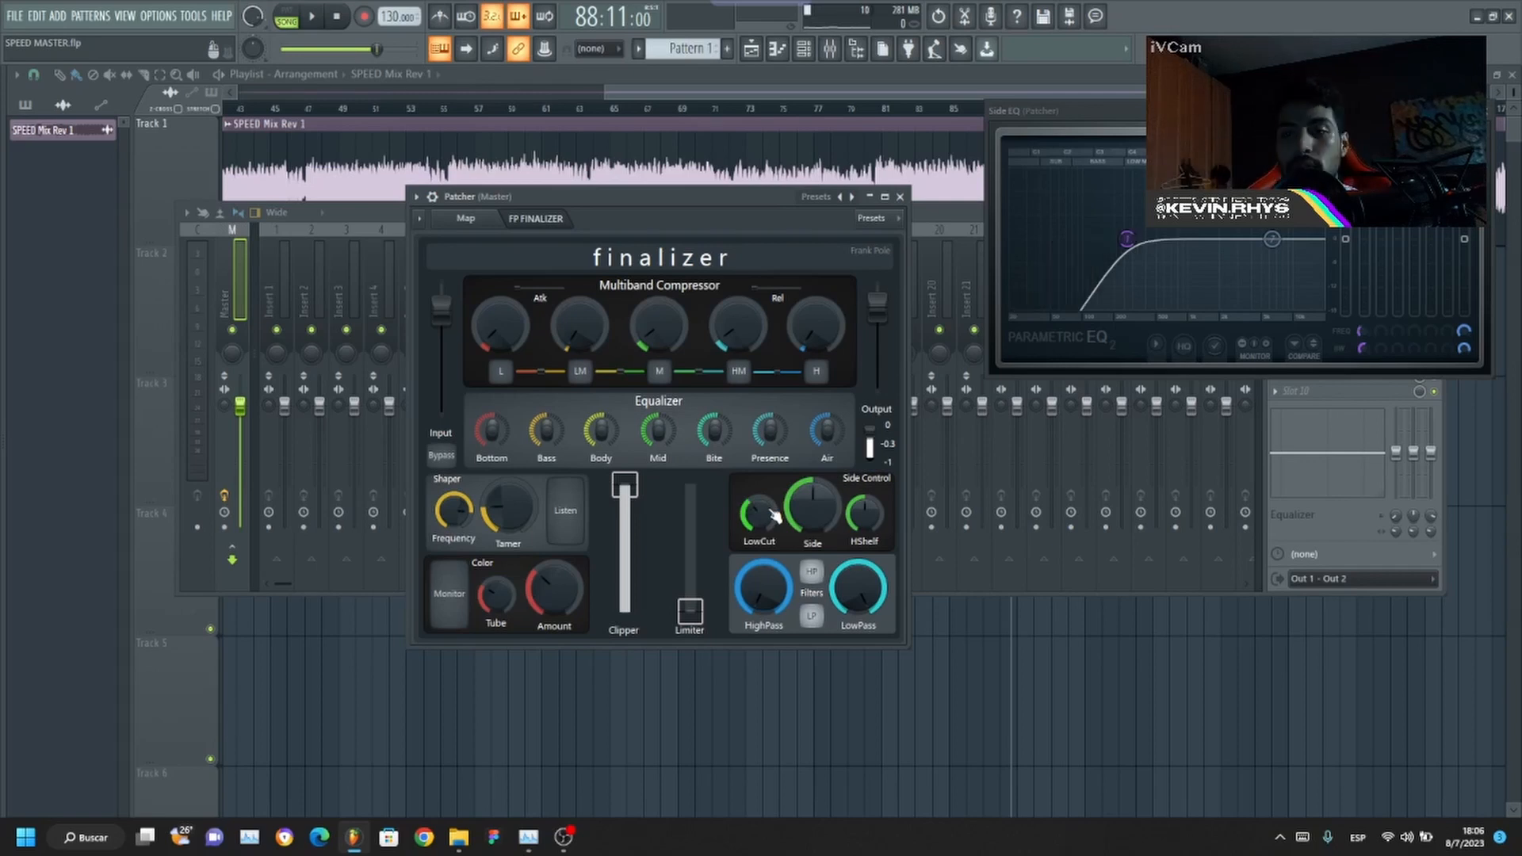
{"action": "scroll", "coordinate": [775, 516], "scroll_direction": "up", "scroll_amount": 1}
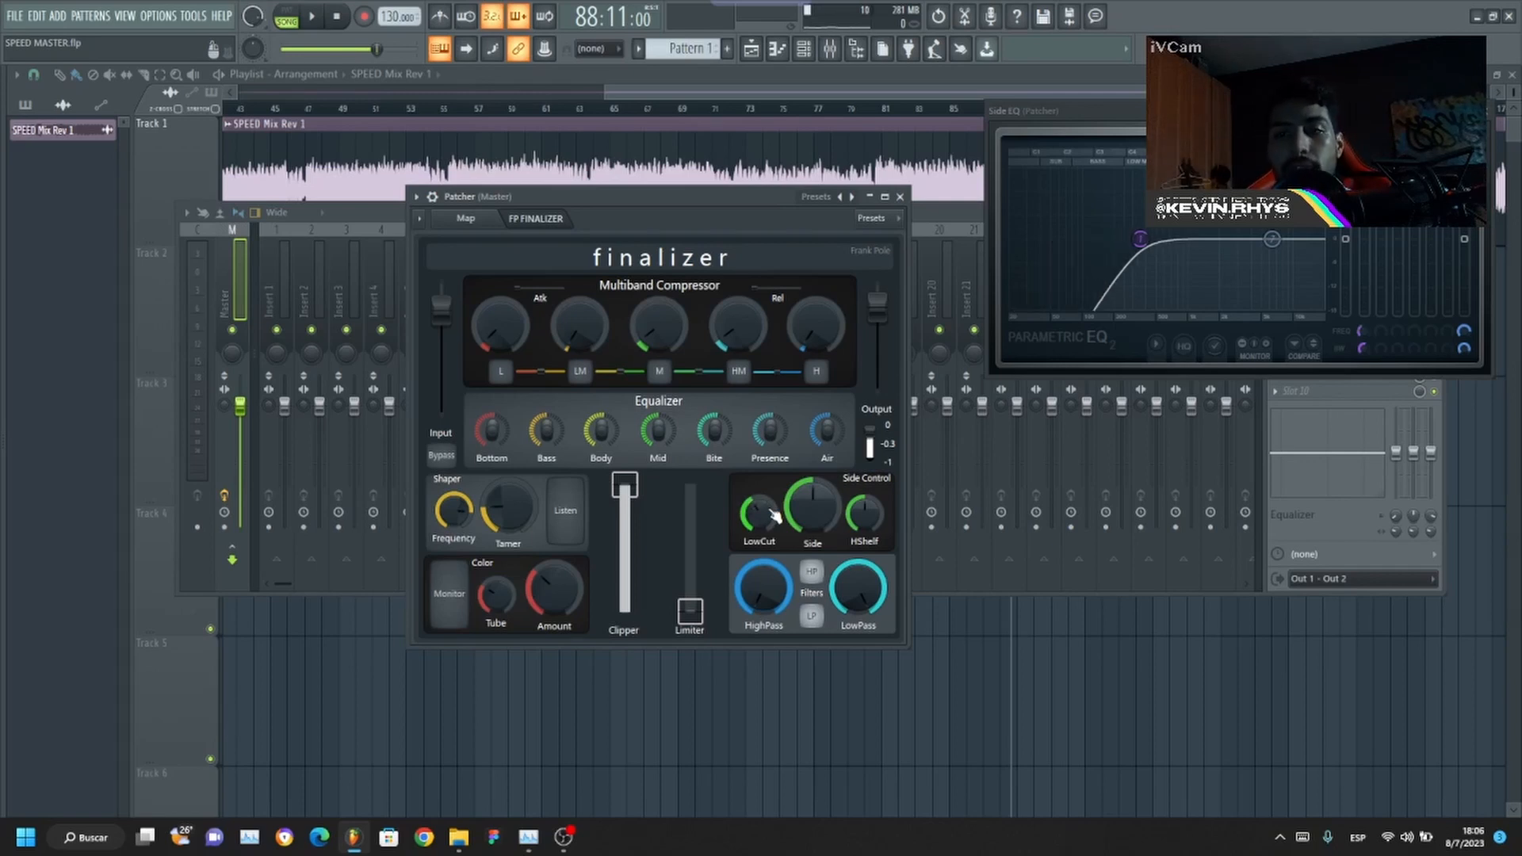
Step: Fine-tune the Side Control LowCut and HShelf amounts while auditioning the song
{"action": "scroll", "coordinate": [774, 516], "scroll_direction": "up", "scroll_amount": 1}
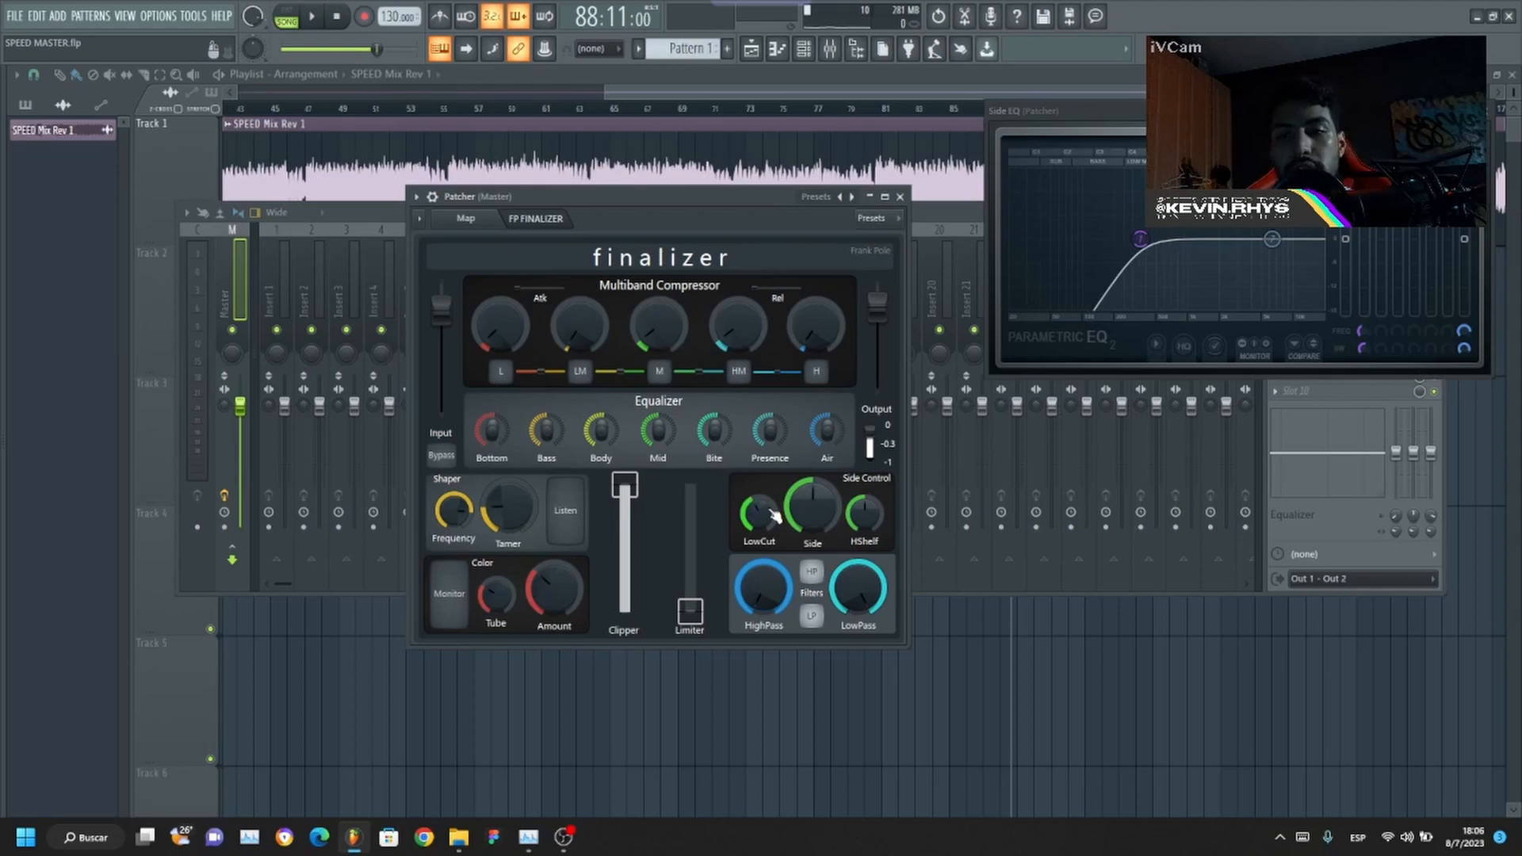
{"action": "scroll", "coordinate": [775, 516], "scroll_direction": "up", "scroll_amount": 1}
{"action": "scroll", "coordinate": [774, 516], "scroll_direction": "down", "scroll_amount": 1}
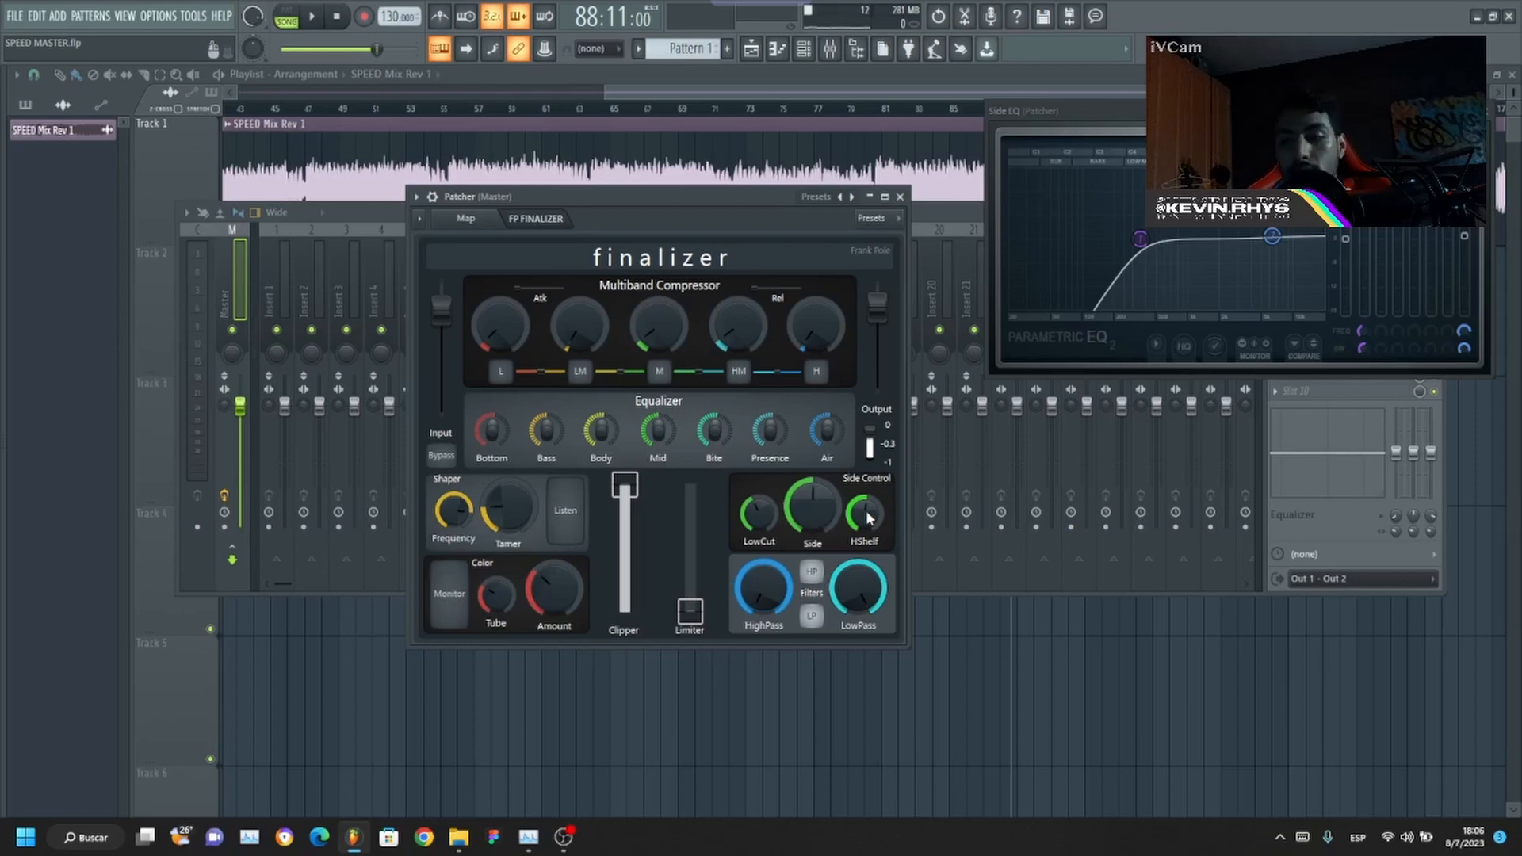
{"action": "key", "text": "space"}
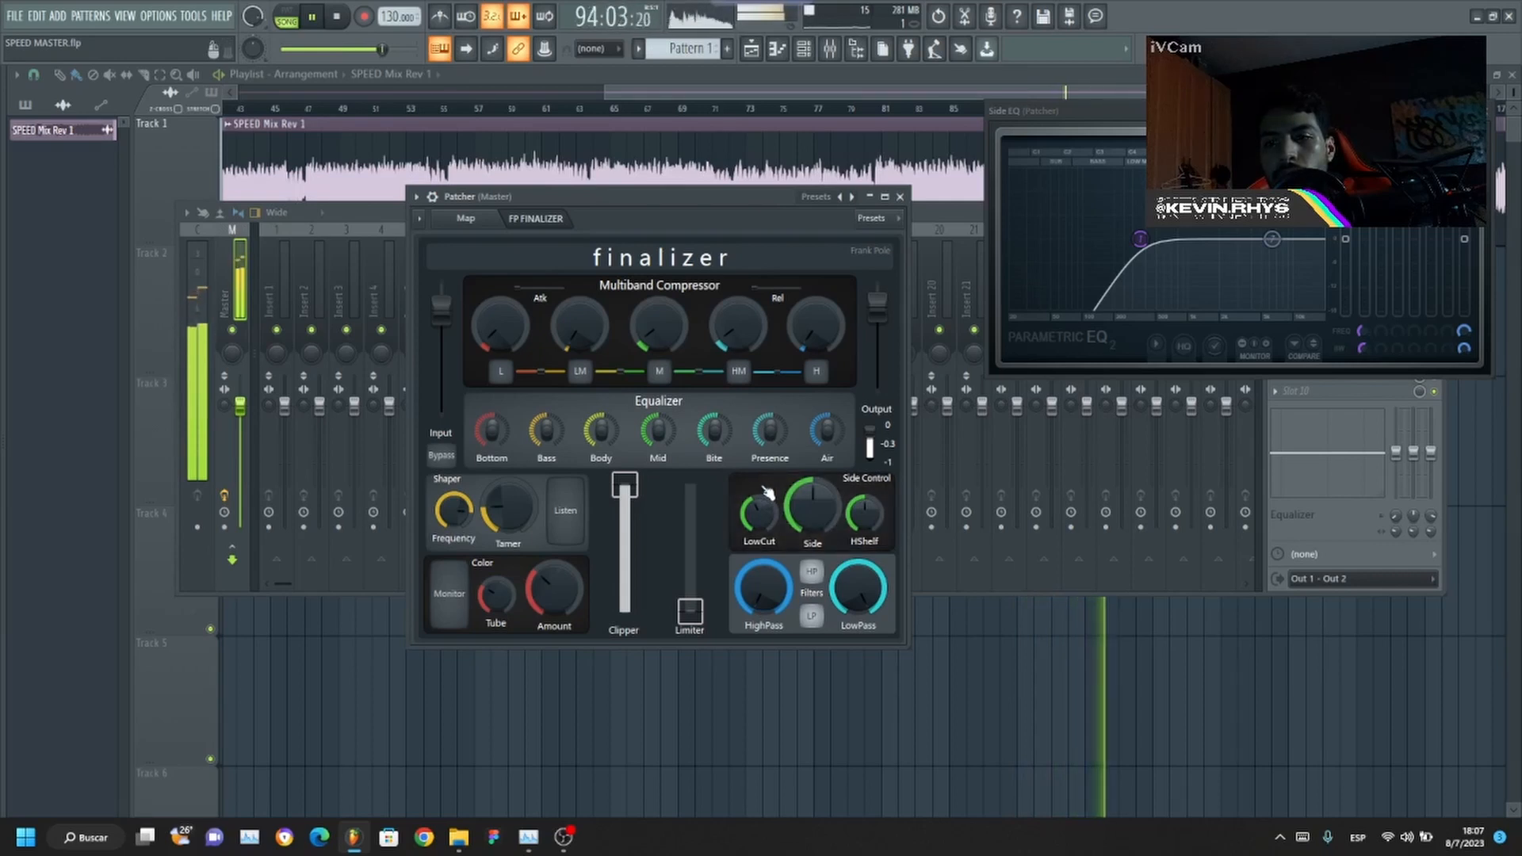
{"action": "left_click_drag", "start_coordinate": [762, 502], "coordinate": [762, 505]}
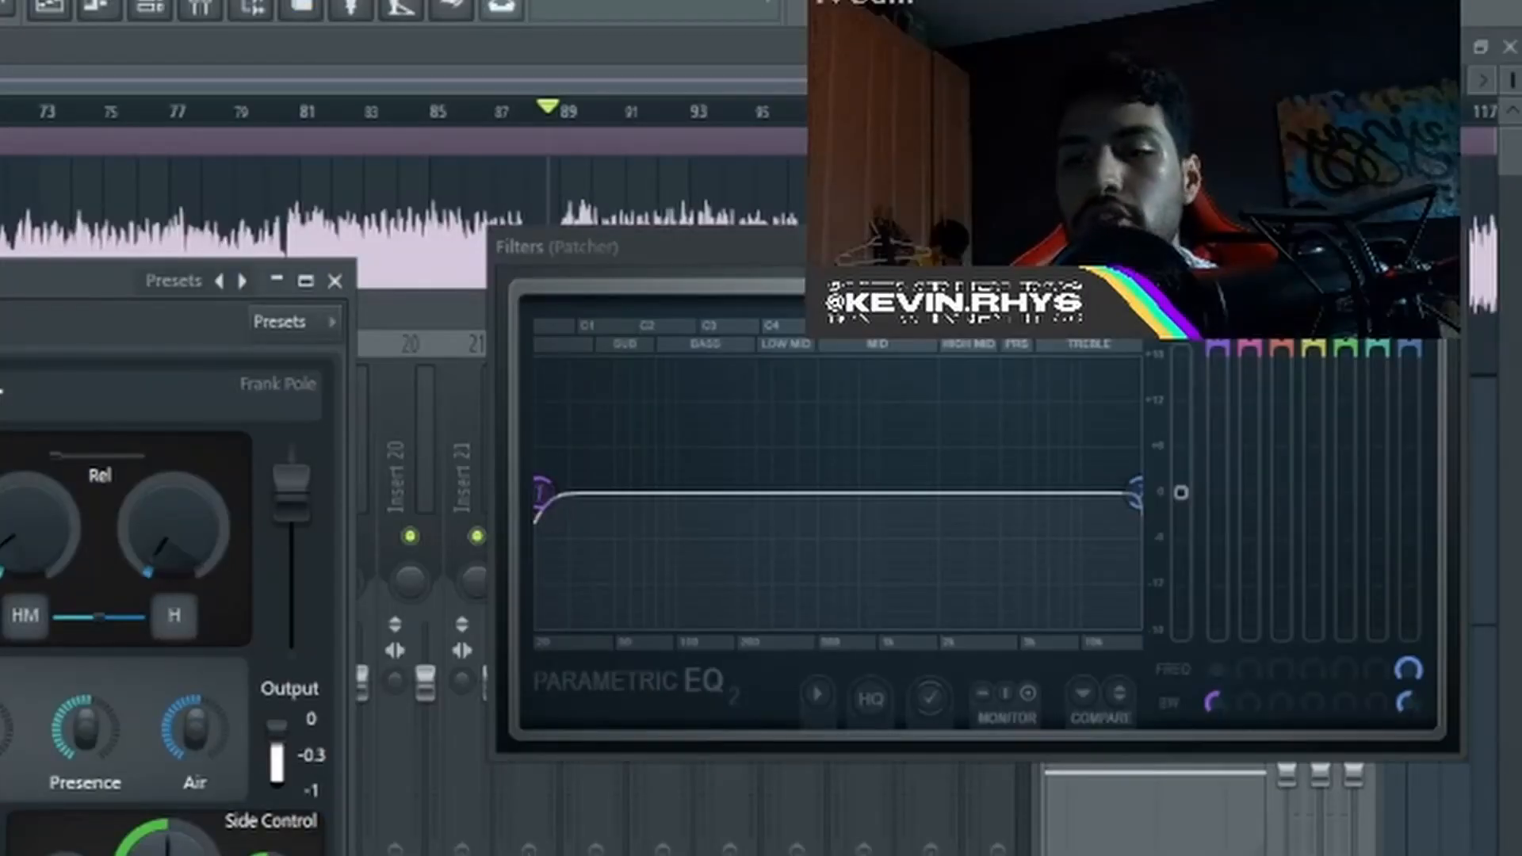
Step: Raise the high-pass cutoff in the Finalizer's Filters EQ and enable the low-pass filter, comparing it off and on during playback
{"action": "left_click_drag", "start_coordinate": [541, 493], "coordinate": [588, 492]}
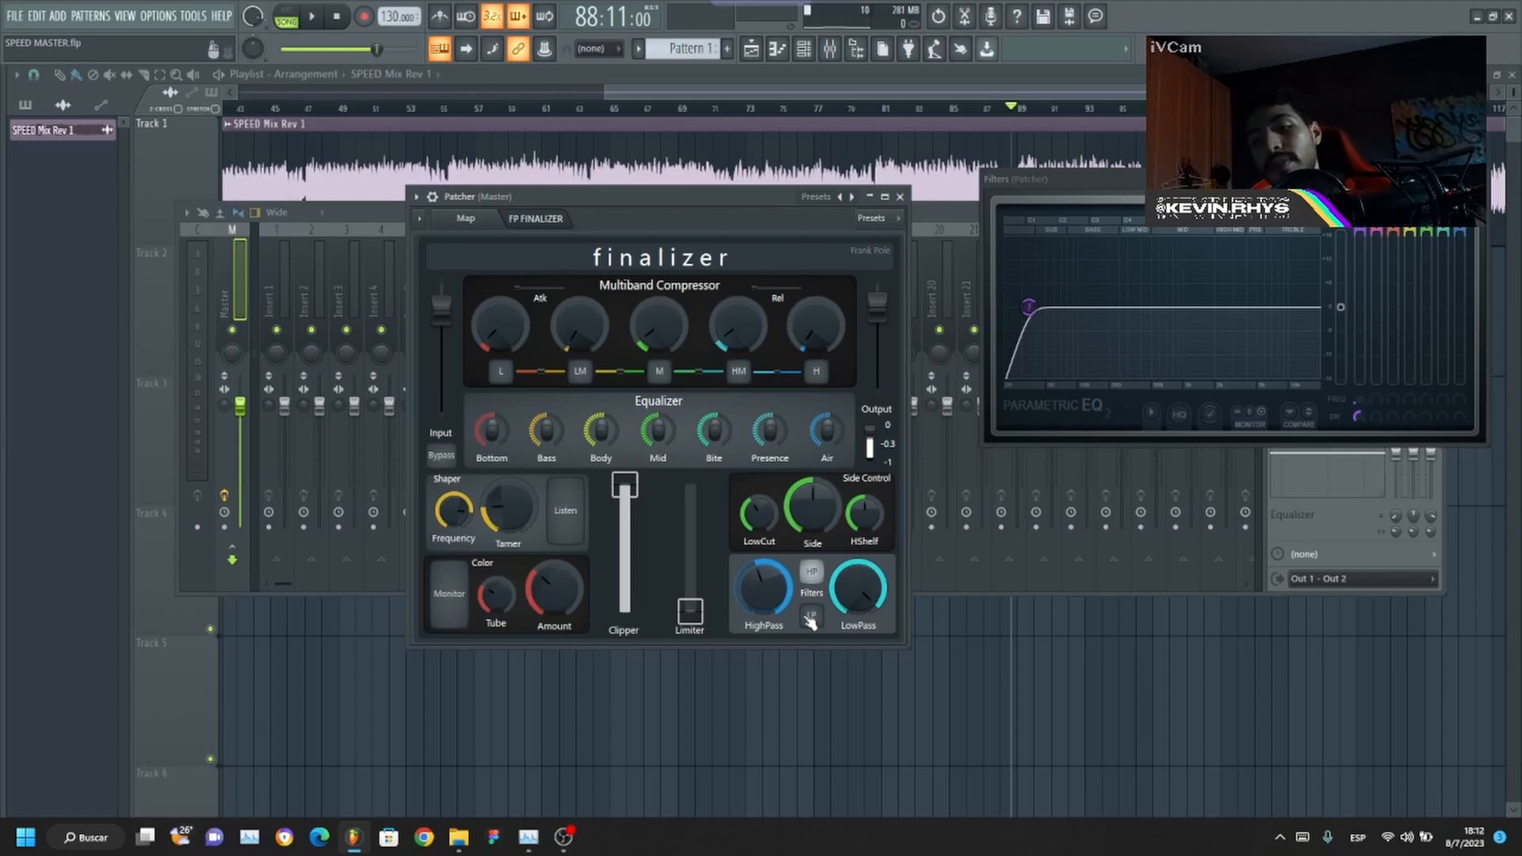
{"action": "left_click", "coordinate": [811, 617]}
{"action": "key", "text": "space"}
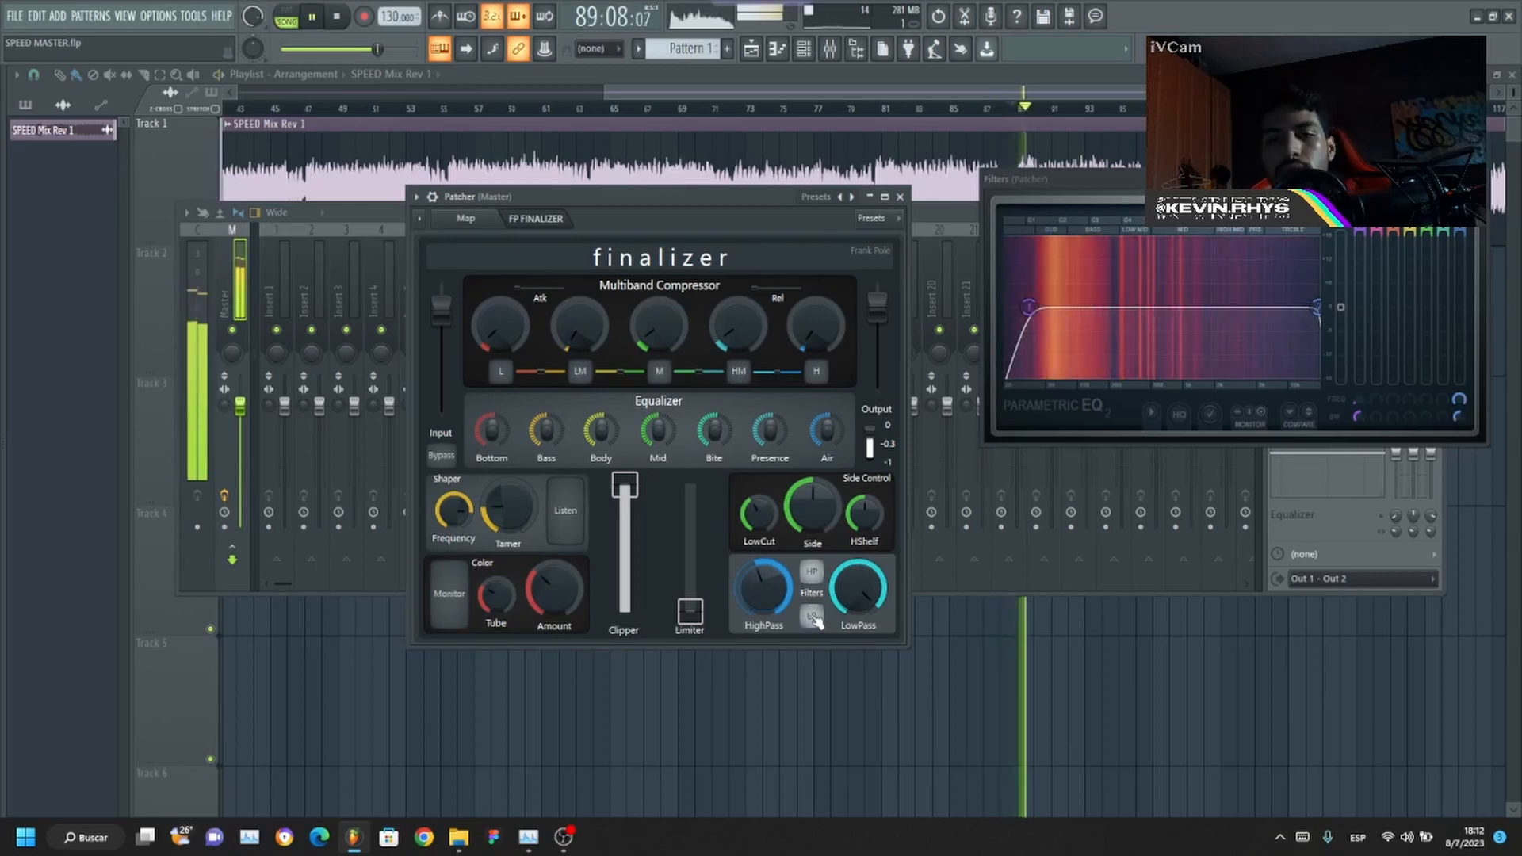
{"action": "left_click", "coordinate": [812, 617]}
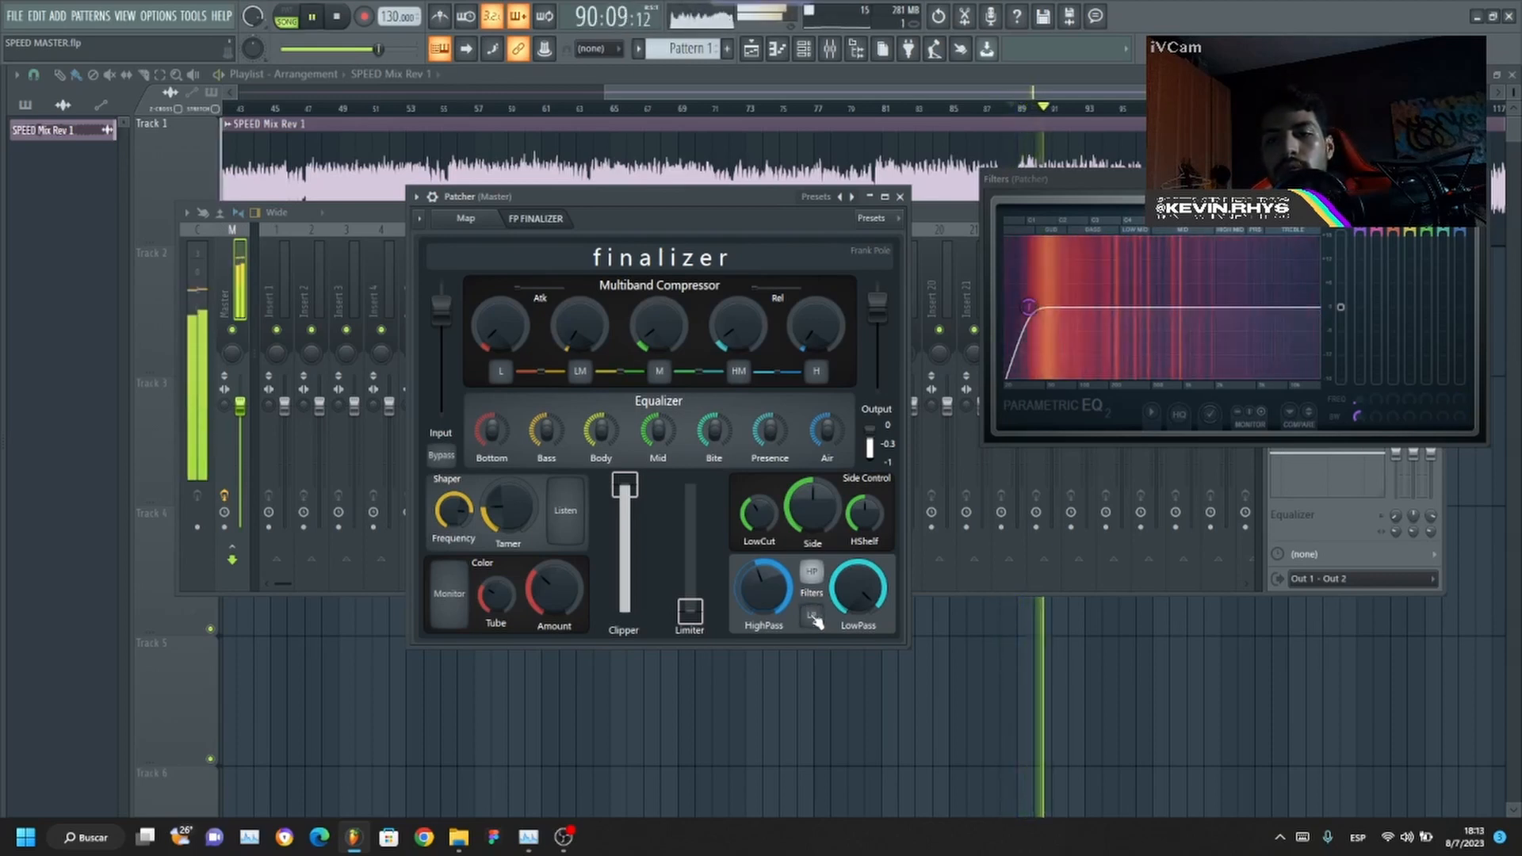
{"action": "left_click", "coordinate": [813, 617]}
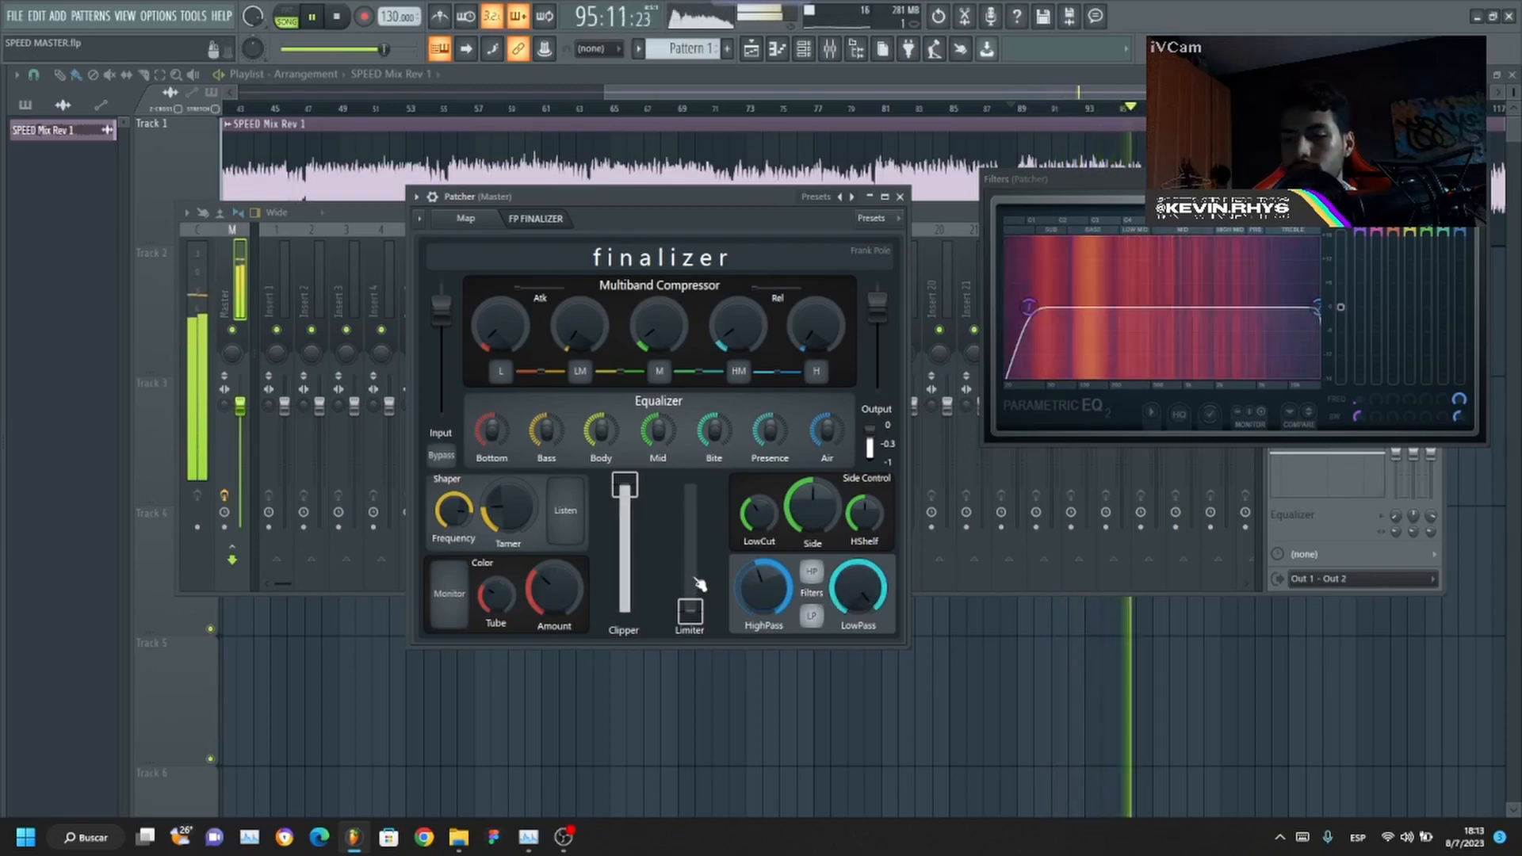
{"action": "key", "text": "space"}
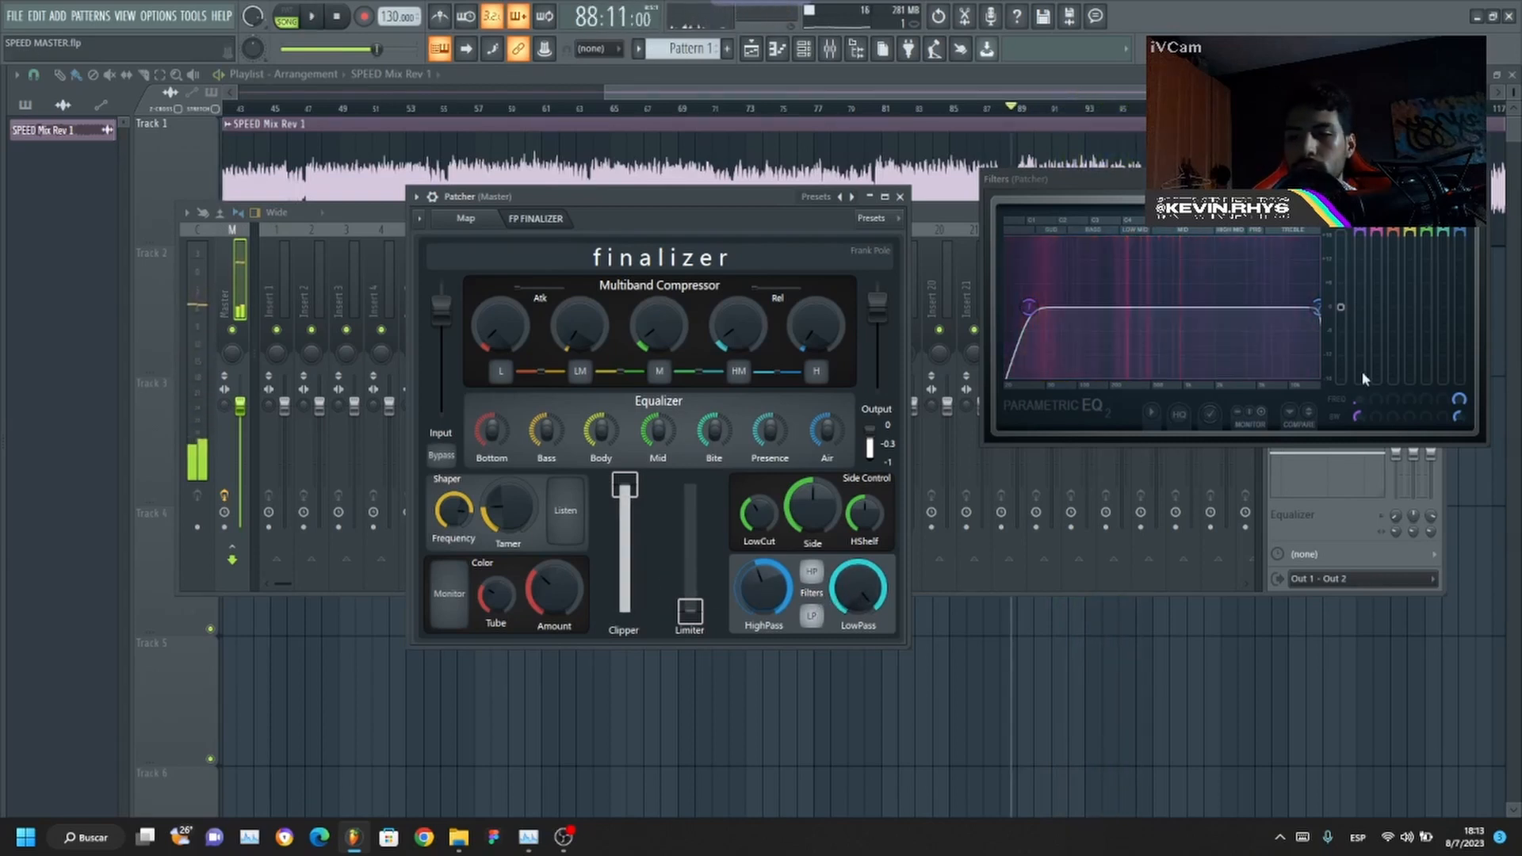
{"action": "left_click", "coordinate": [1477, 180]}
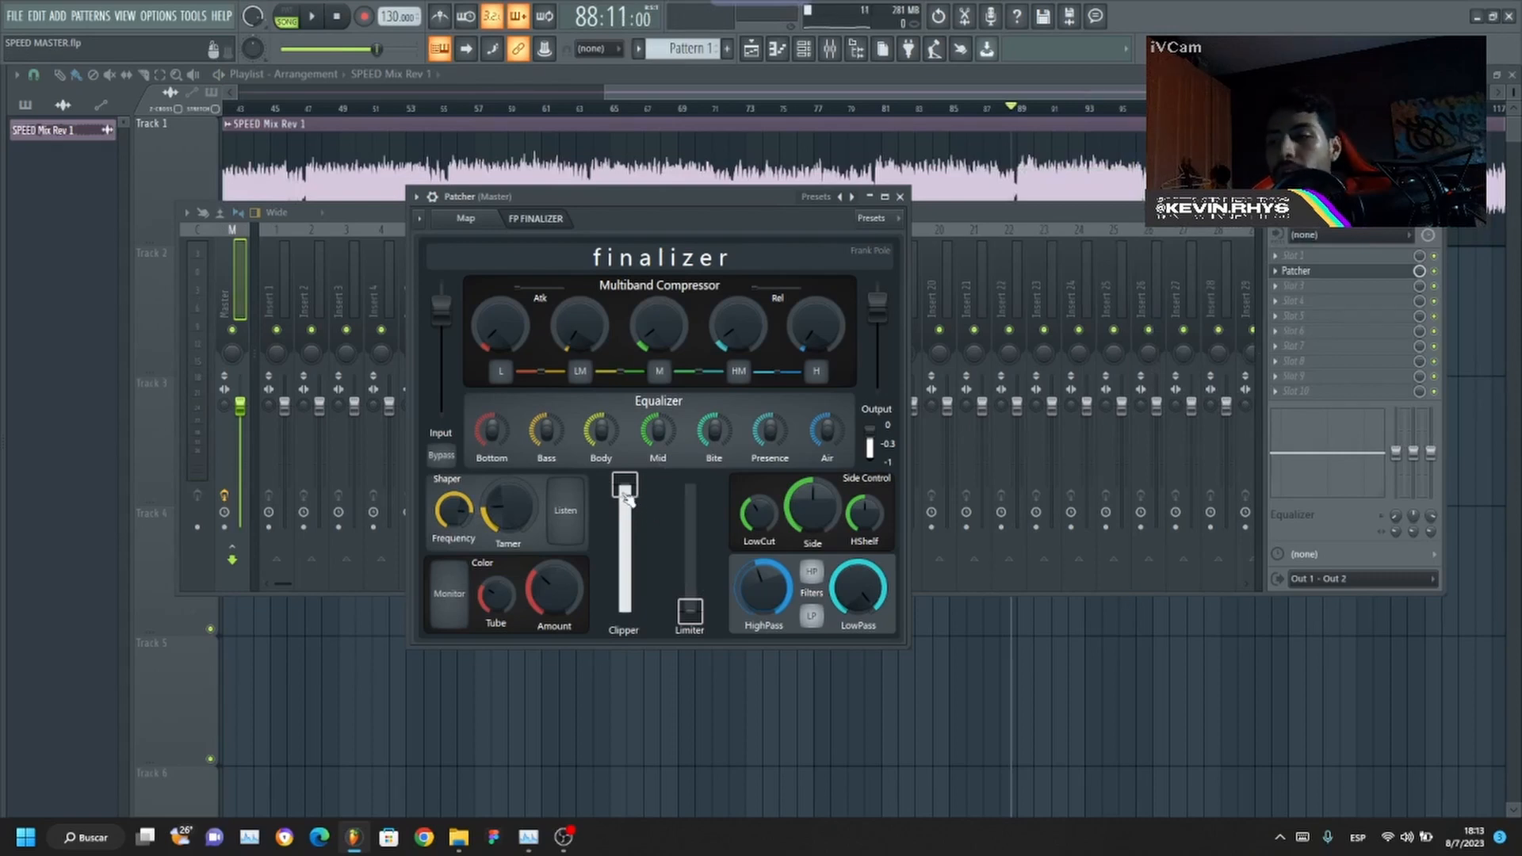
Step: Lower the Finalizer's Clipper slightly during playback and replay the section to audition the clipping
{"action": "key", "text": "space"}
{"action": "left_click_drag", "start_coordinate": [626, 495], "coordinate": [630, 500]}
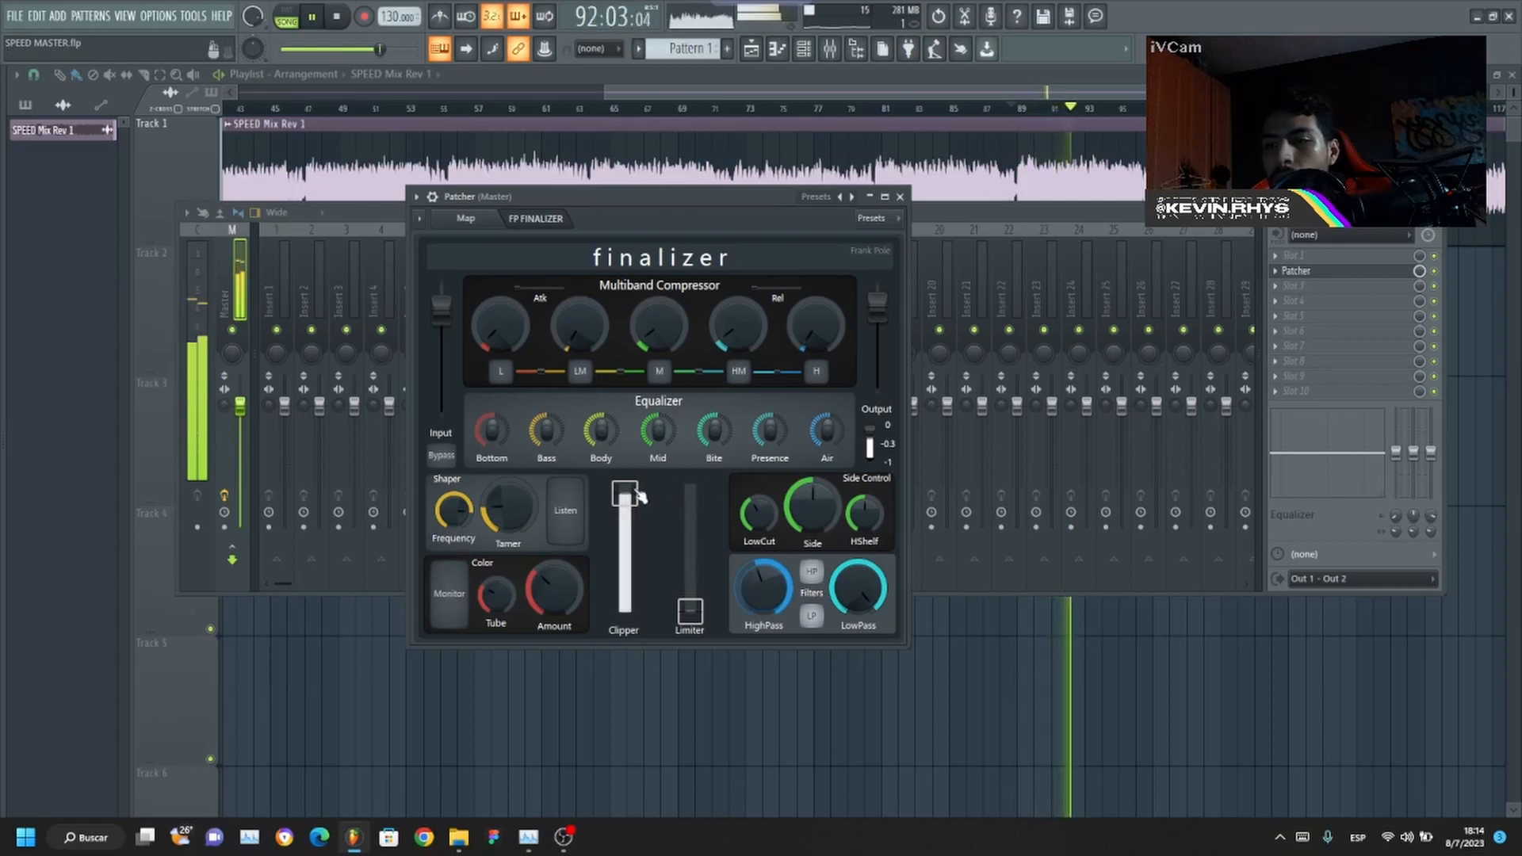
{"action": "mouse_move", "coordinate": [639, 495]}
{"action": "left_mouse_down"}
{"action": "mouse_move", "coordinate": [639, 521]}
{"action": "mouse_move", "coordinate": [639, 494]}
{"action": "left_mouse_up"}
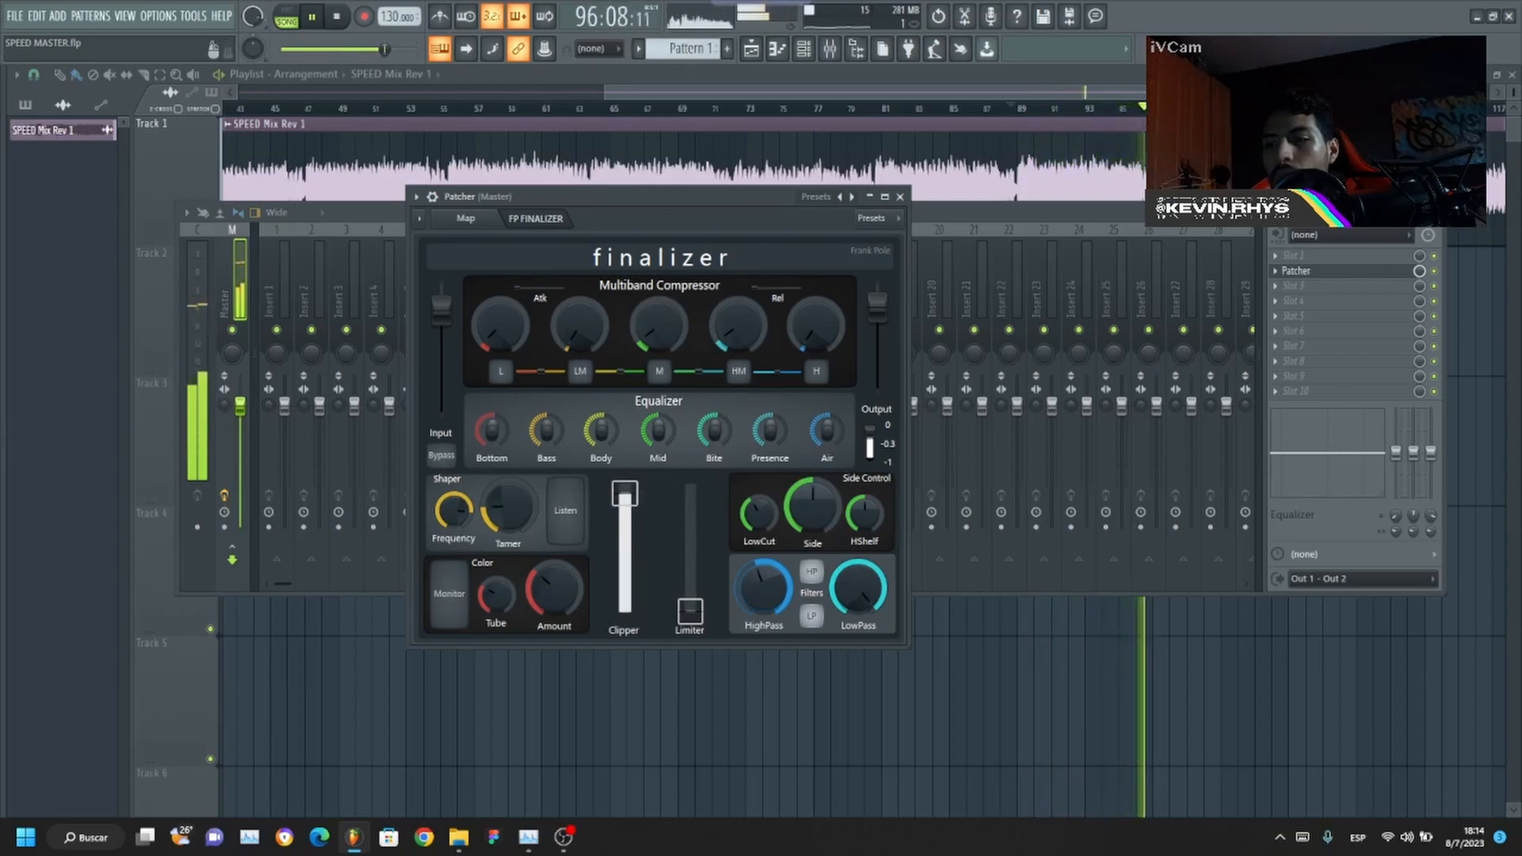
{"action": "key", "text": "space"}
{"action": "key", "text": "space"}
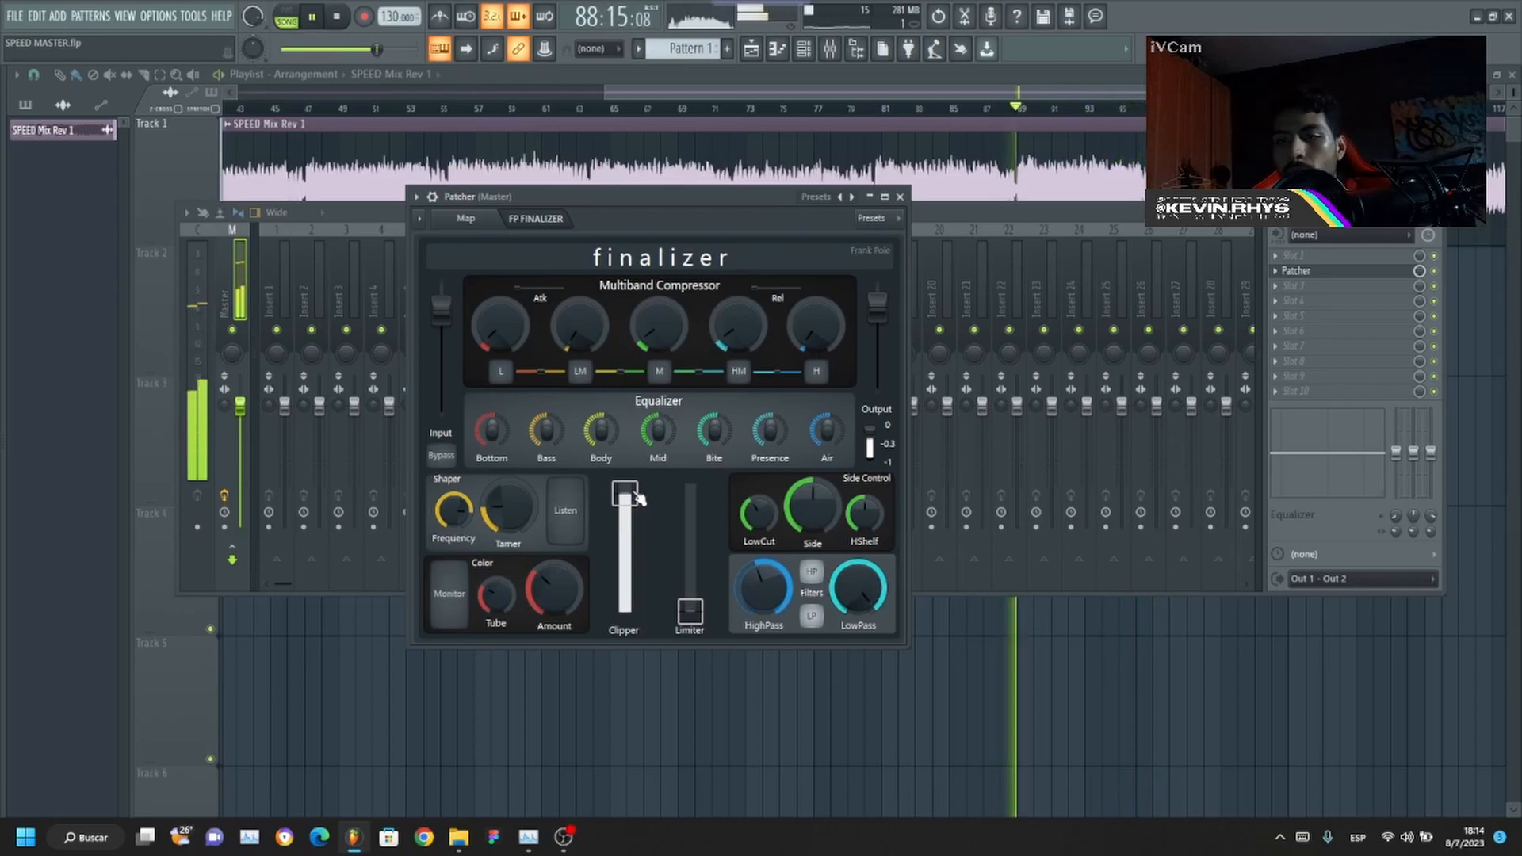
{"action": "key", "text": "space"}
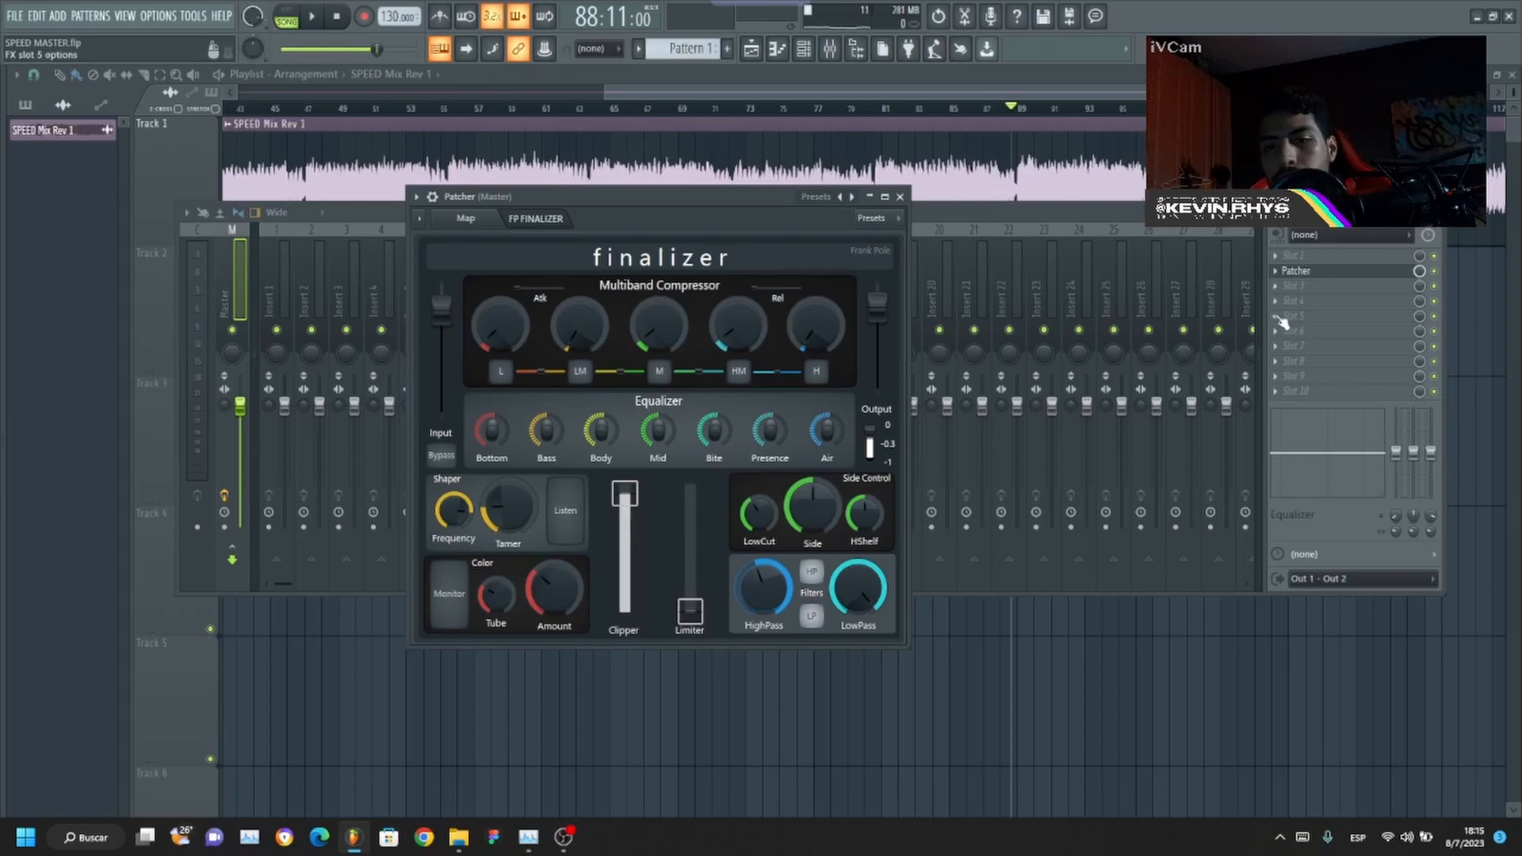
Step: Load Maximus into the Master track's fifth effect slot
{"action": "left_click", "coordinate": [1297, 315]}
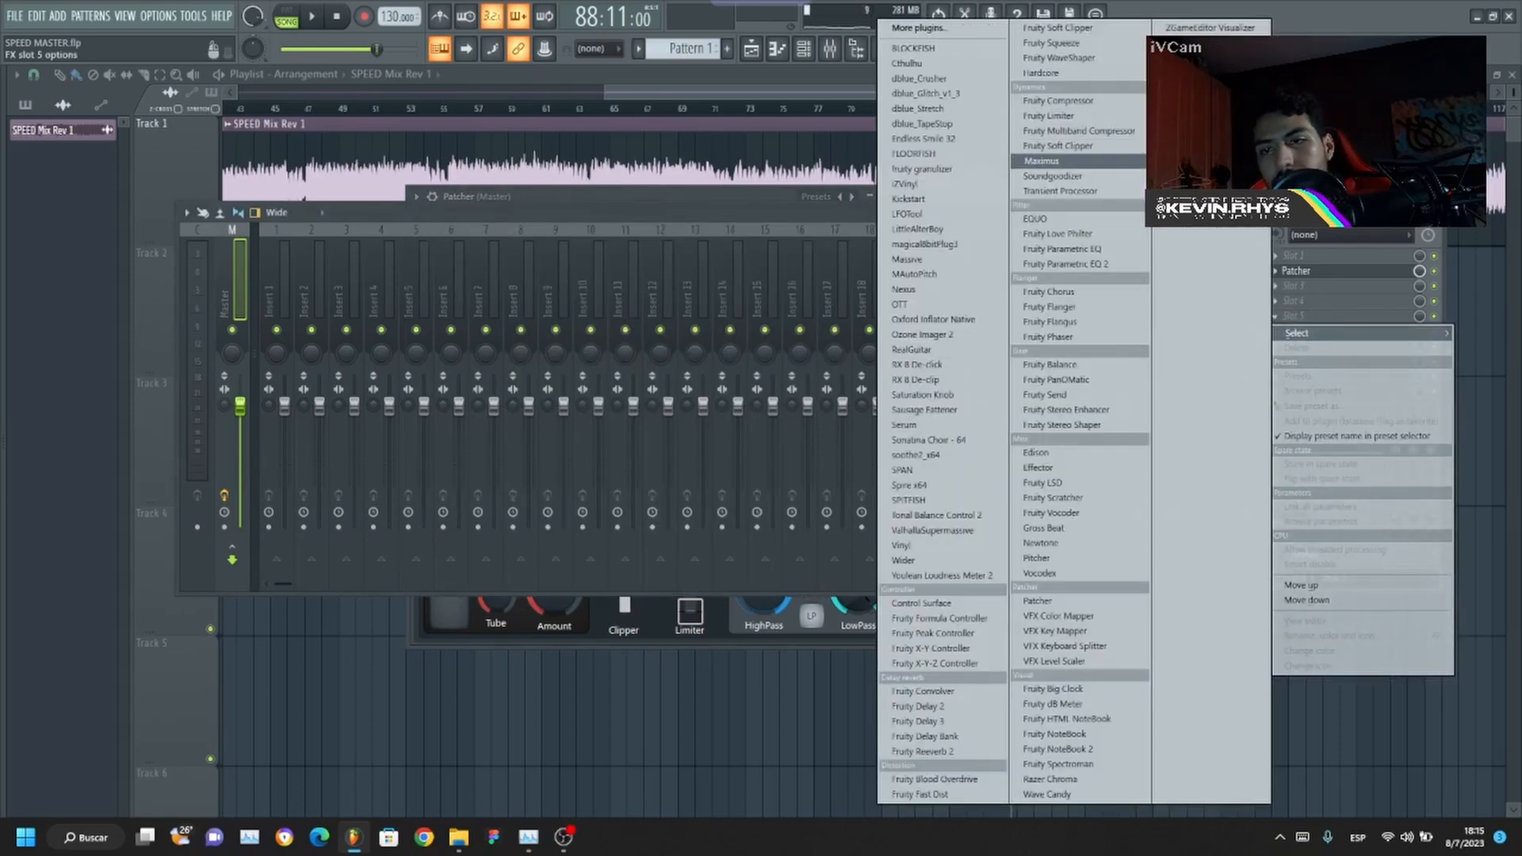
{"action": "left_click", "coordinate": [1042, 161]}
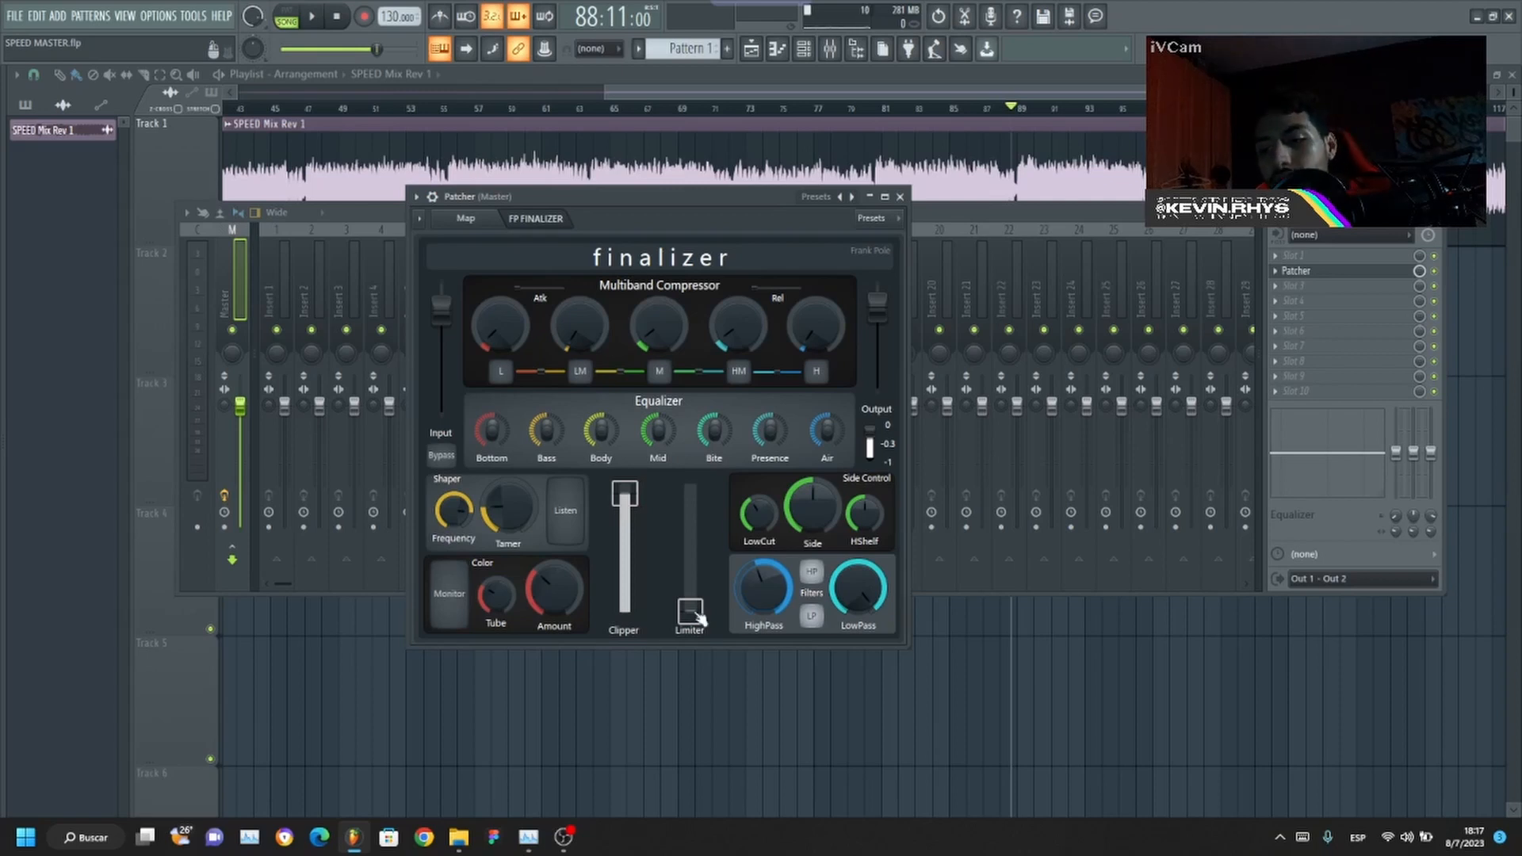
Step: Raise the Finalizer's Limiter slightly during playback and check the master's loudness with Youlean Loudness Meter 2
{"action": "mouse_move", "coordinate": [692, 614]}
{"action": "left_mouse_down"}
{"action": "mouse_move", "coordinate": [690, 571]}
{"action": "mouse_move", "coordinate": [690, 612]}
{"action": "left_mouse_up"}
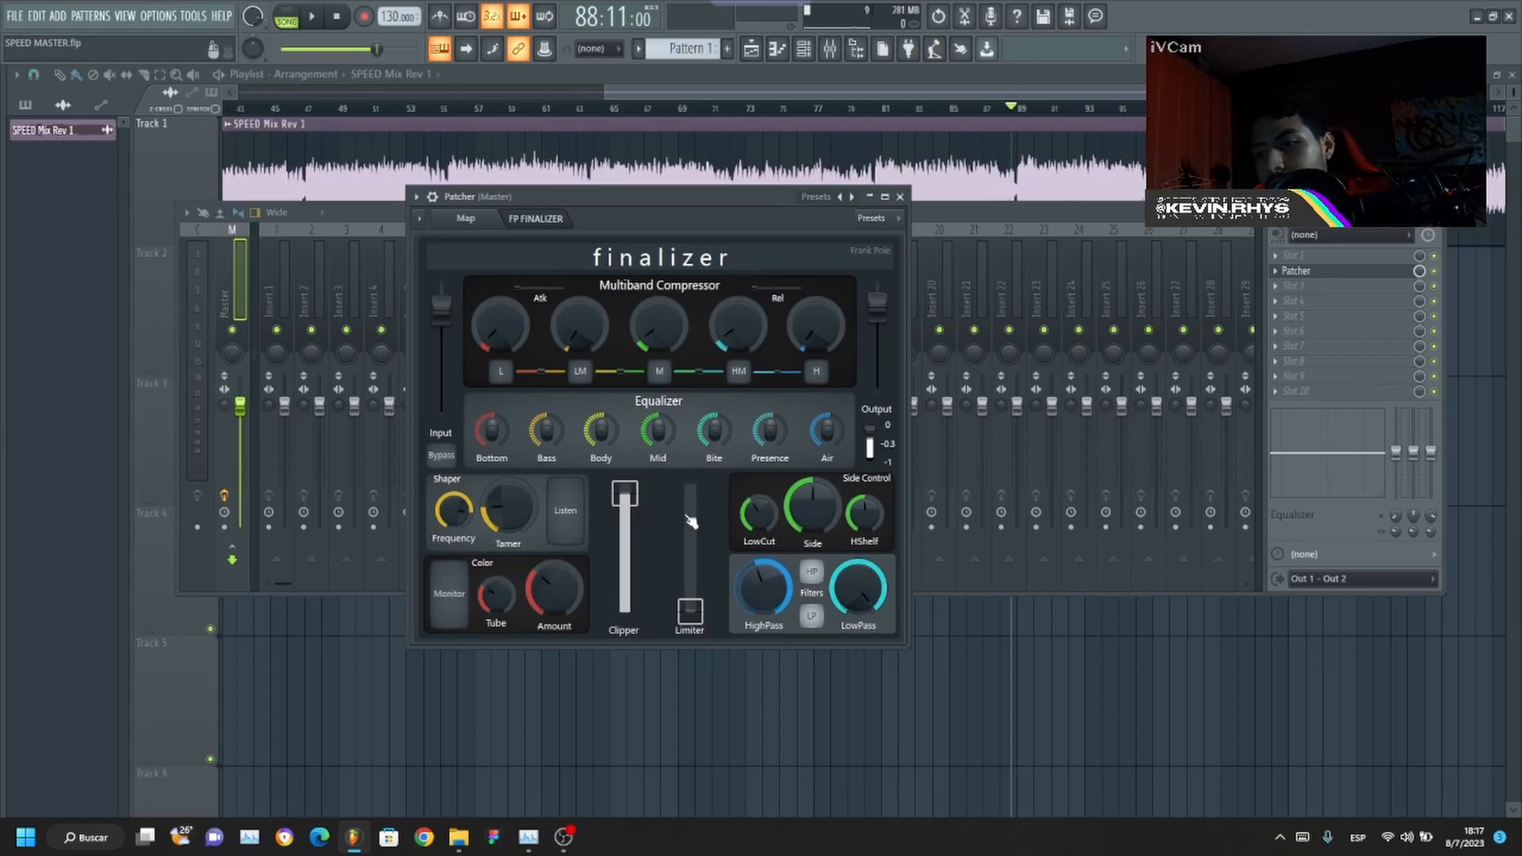
{"action": "key", "text": "space"}
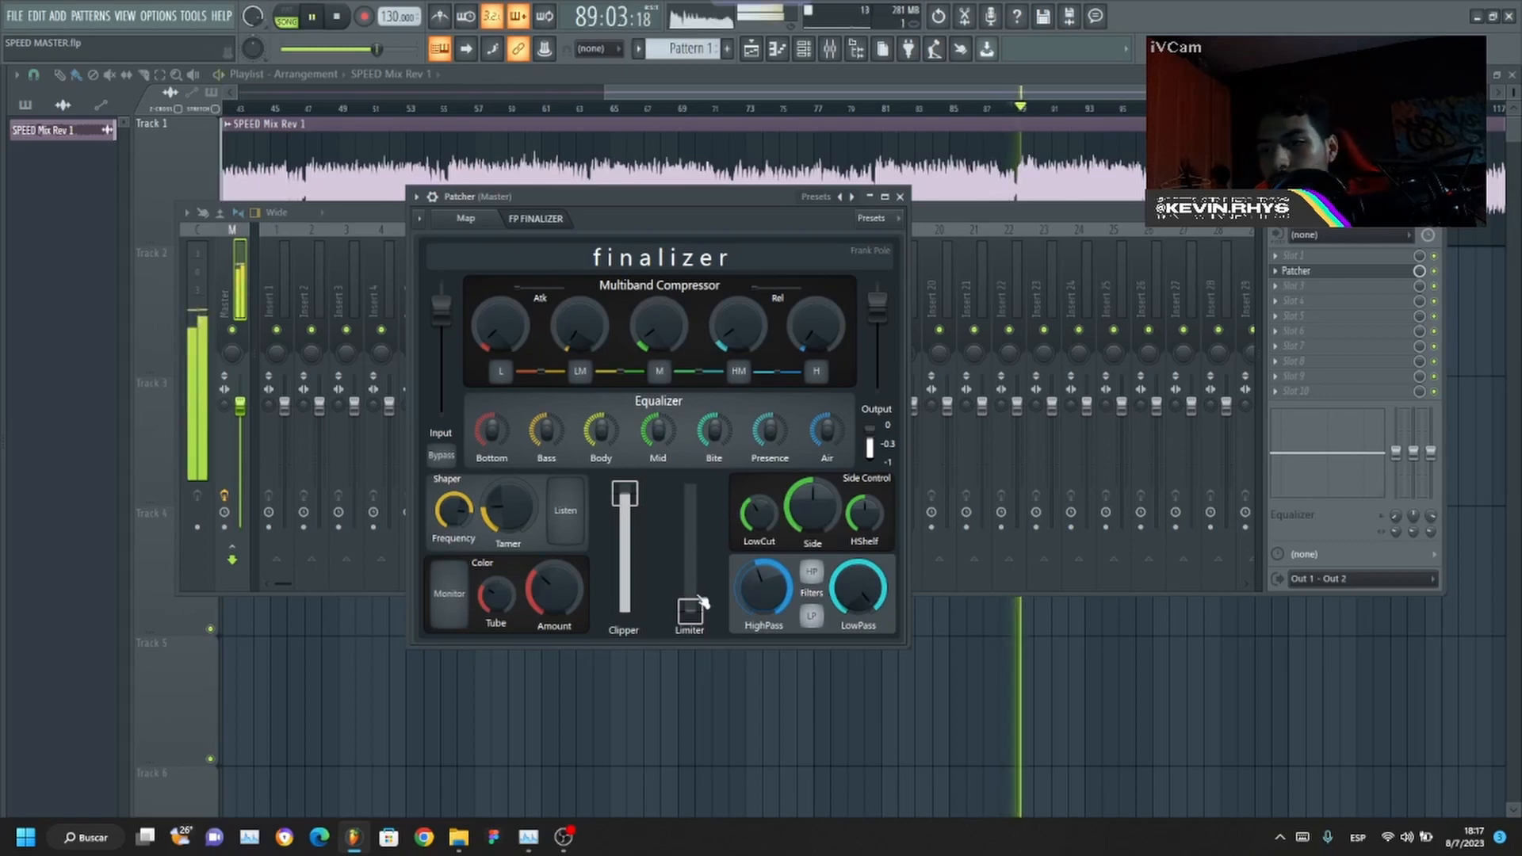
{"action": "left_click_drag", "start_coordinate": [696, 616], "coordinate": [696, 608]}
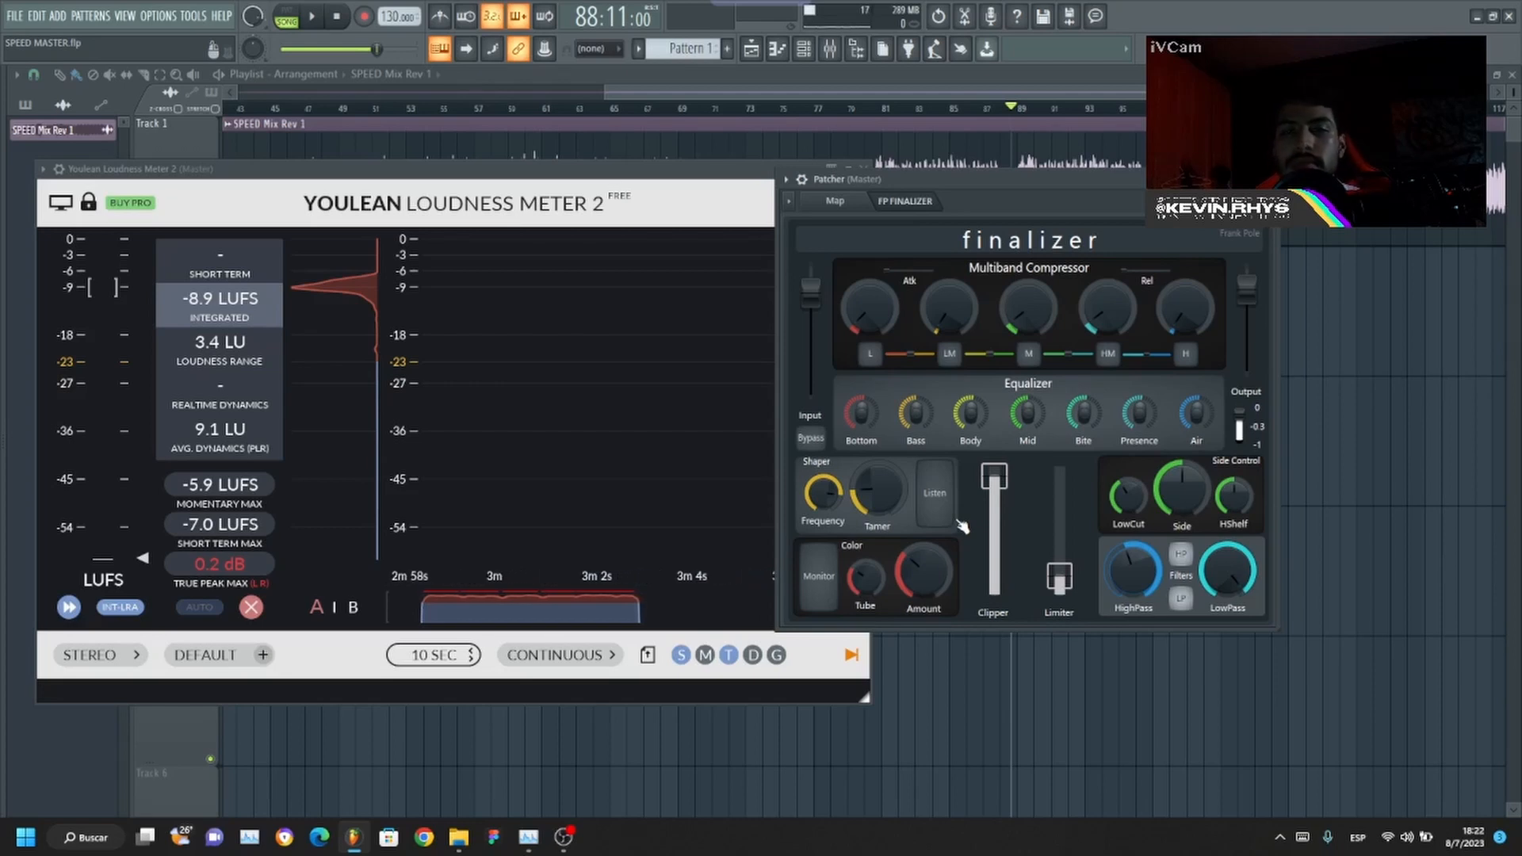
{"action": "key", "text": "space"}
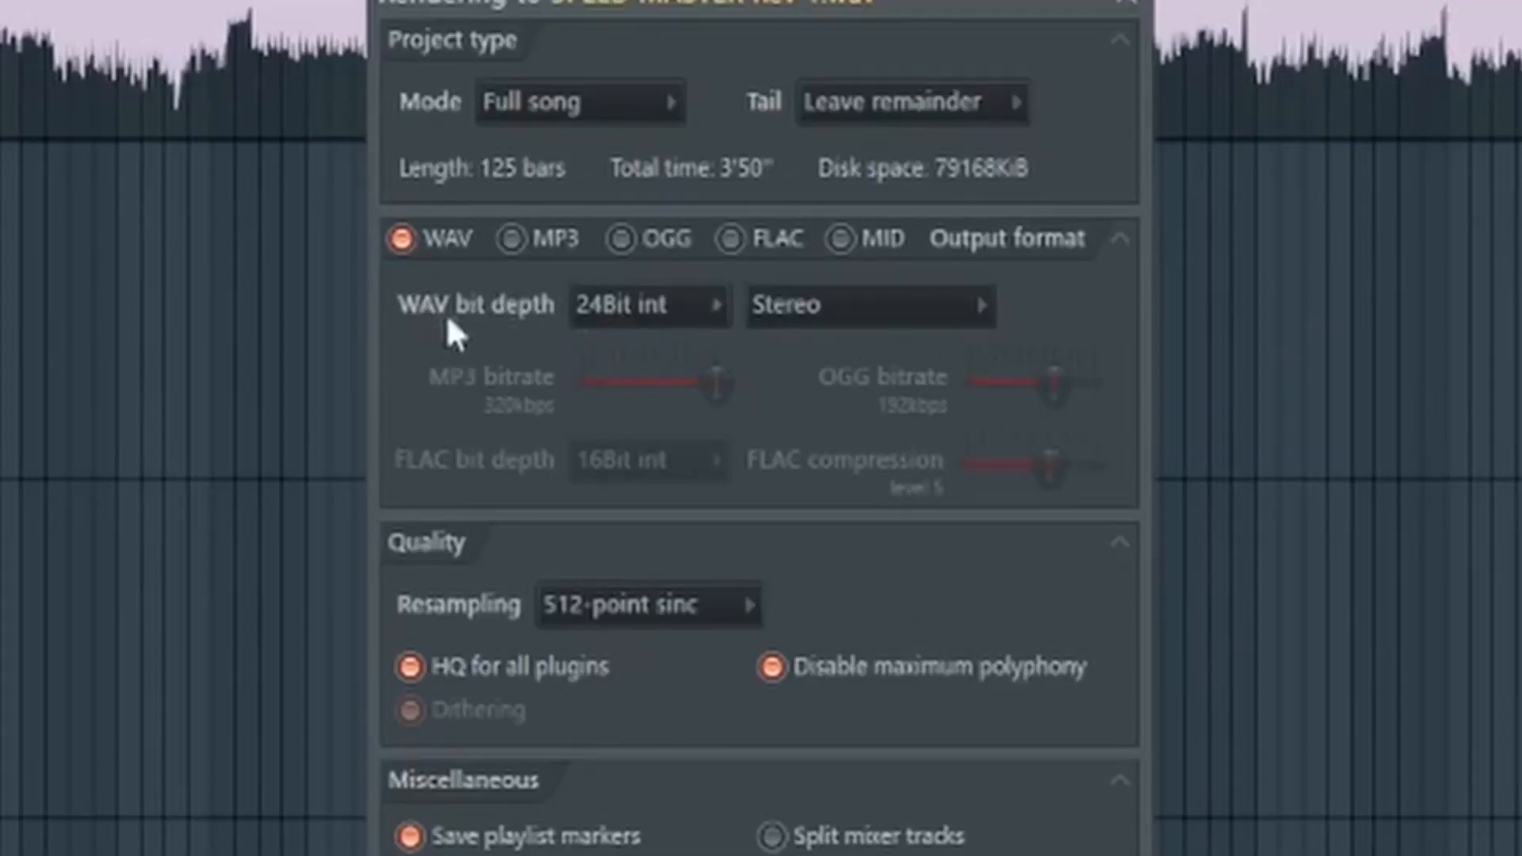
Step: Set the tail handling to Cut remainder for the full-song WAV render of the master
{"action": "left_click", "coordinate": [1015, 103]}
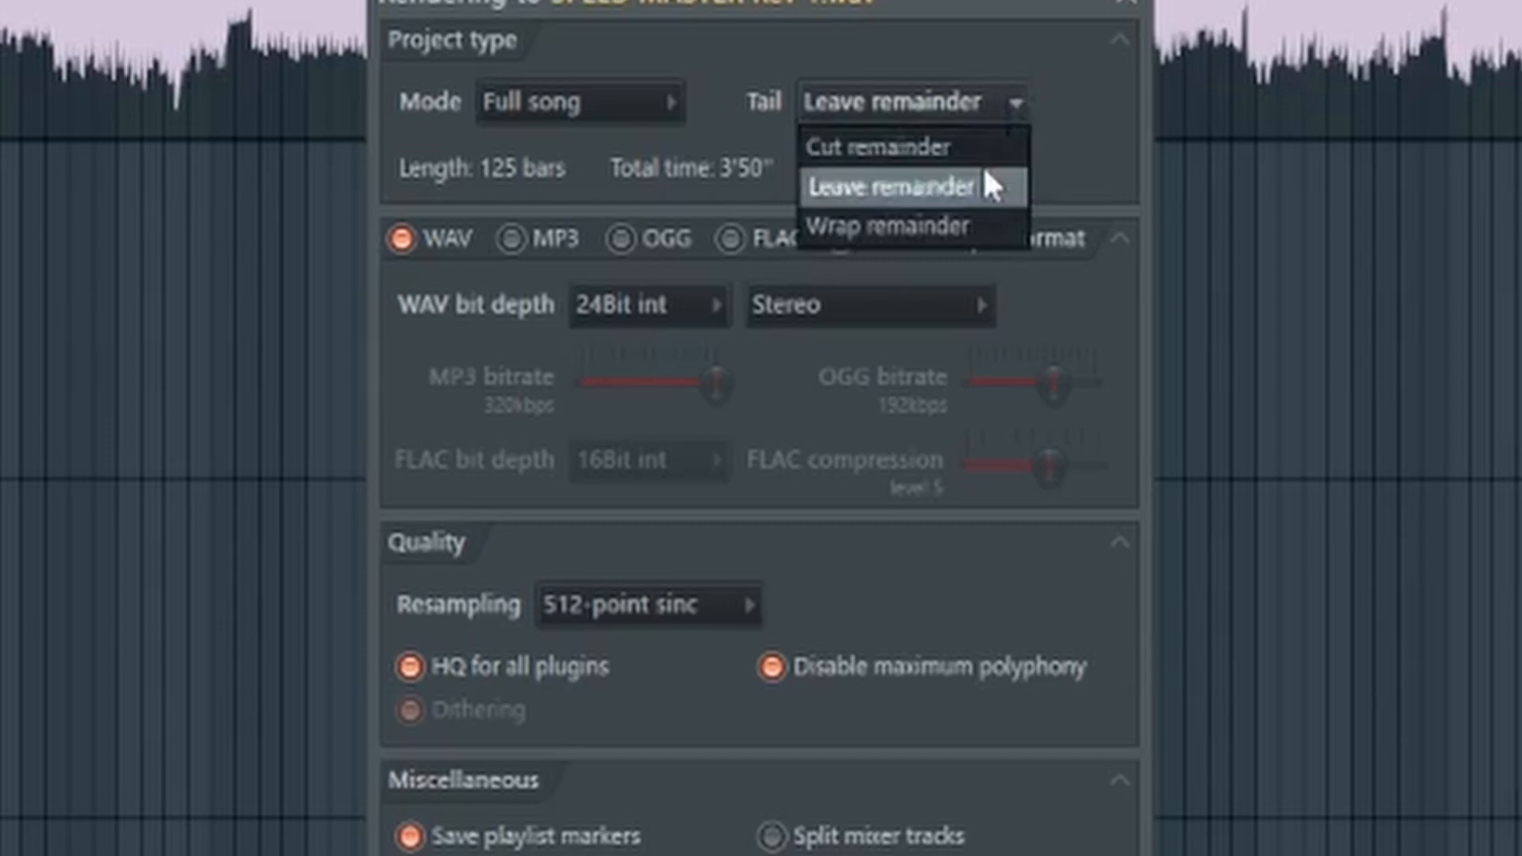
{"action": "left_click", "coordinate": [953, 149]}
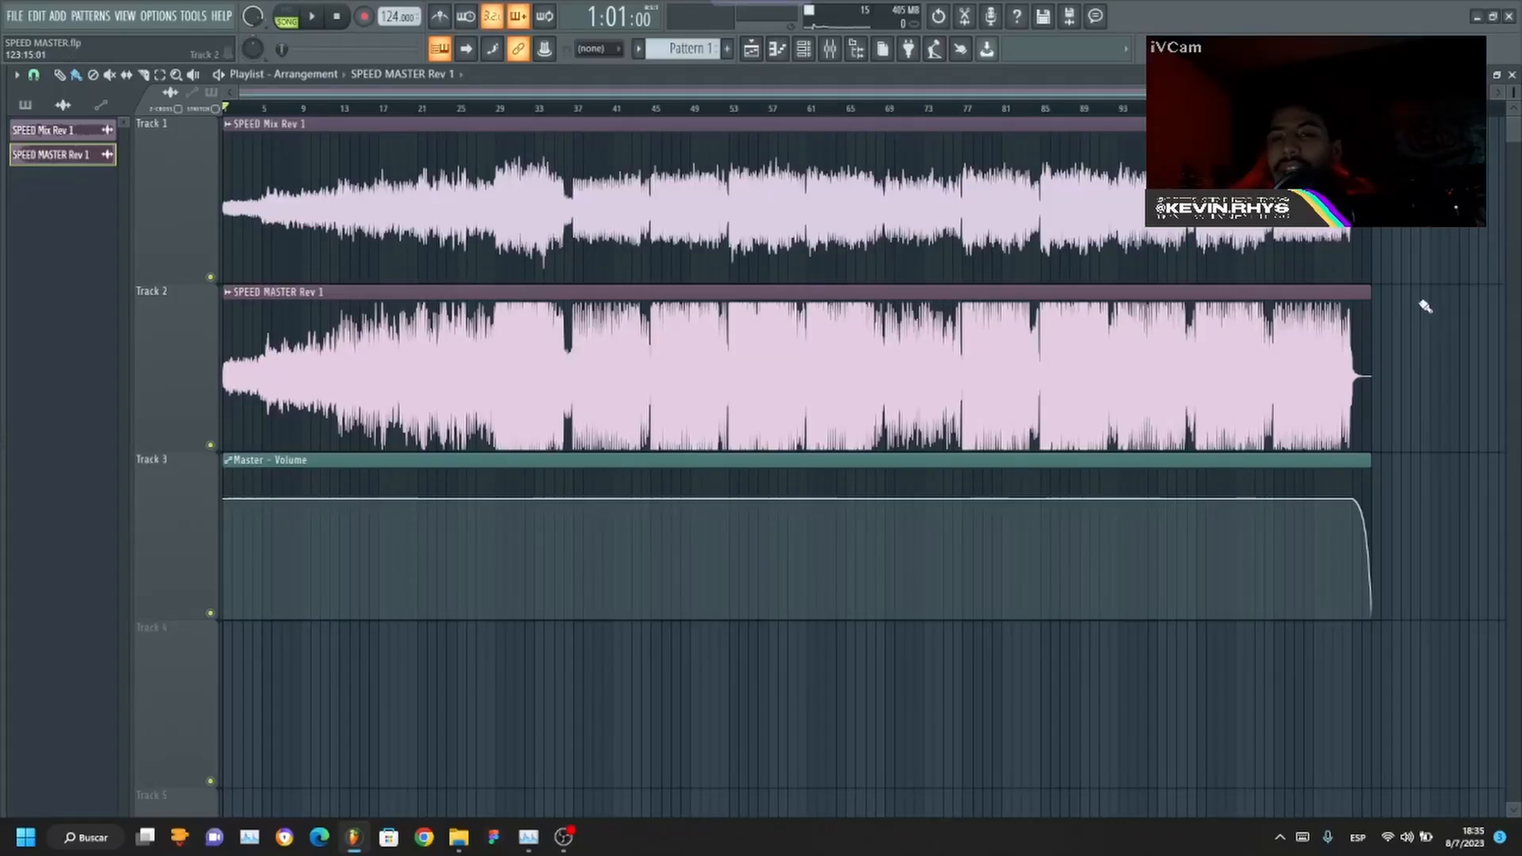